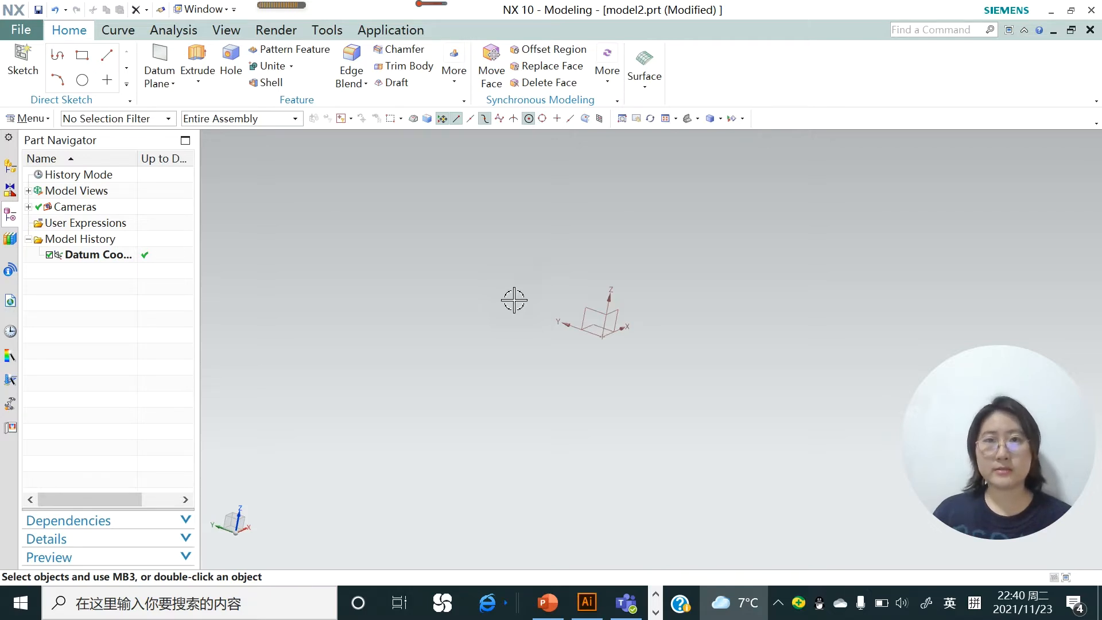
{"action": "left_click", "coordinate": [28, 26]}
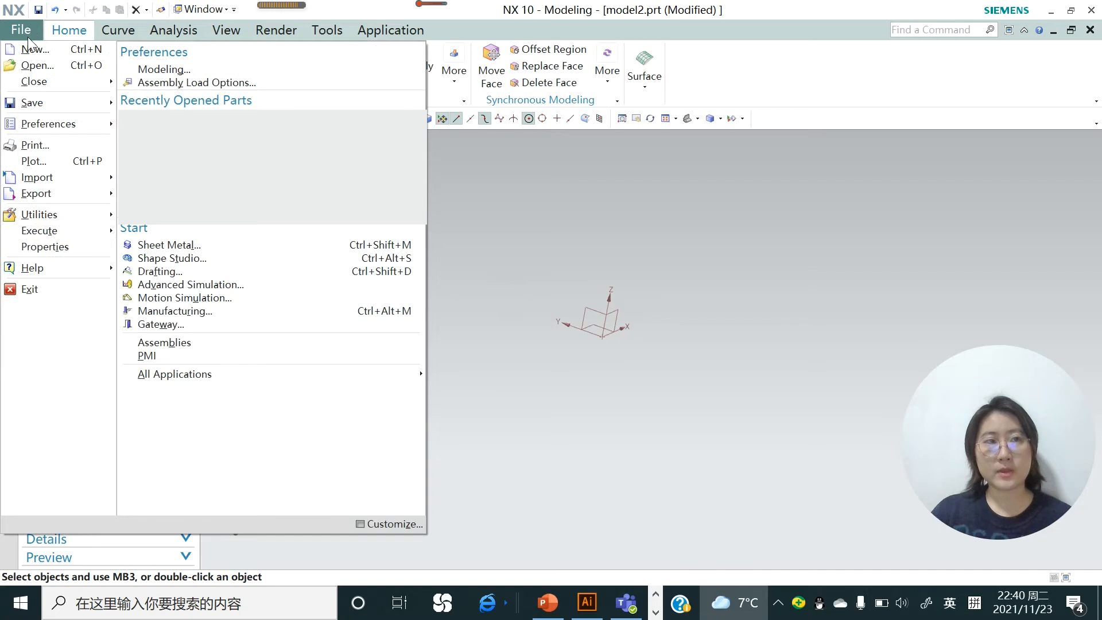
{"action": "left_click", "coordinate": [32, 47]}
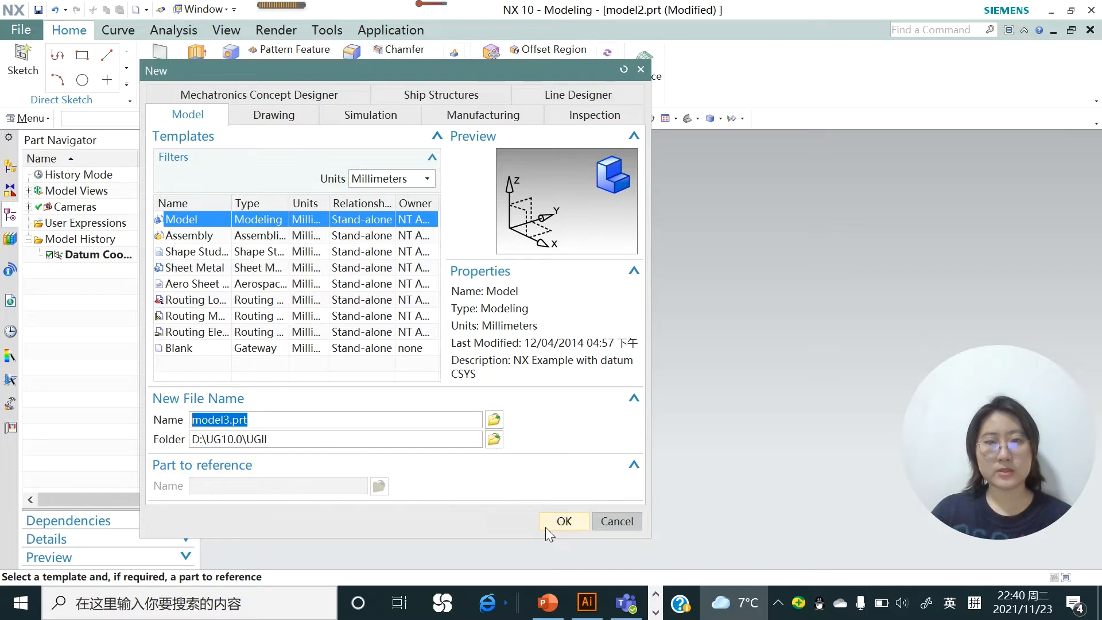
{"action": "left_click", "coordinate": [604, 521]}
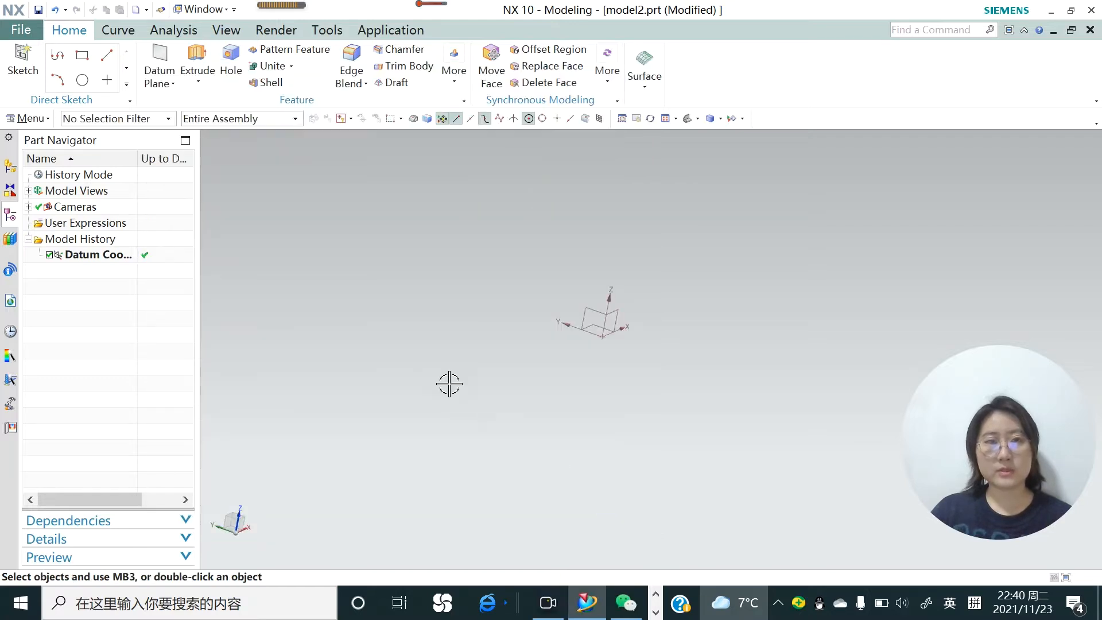
{"action": "left_click", "coordinate": [26, 33]}
{"action": "mouse_move", "coordinate": [57, 102]}
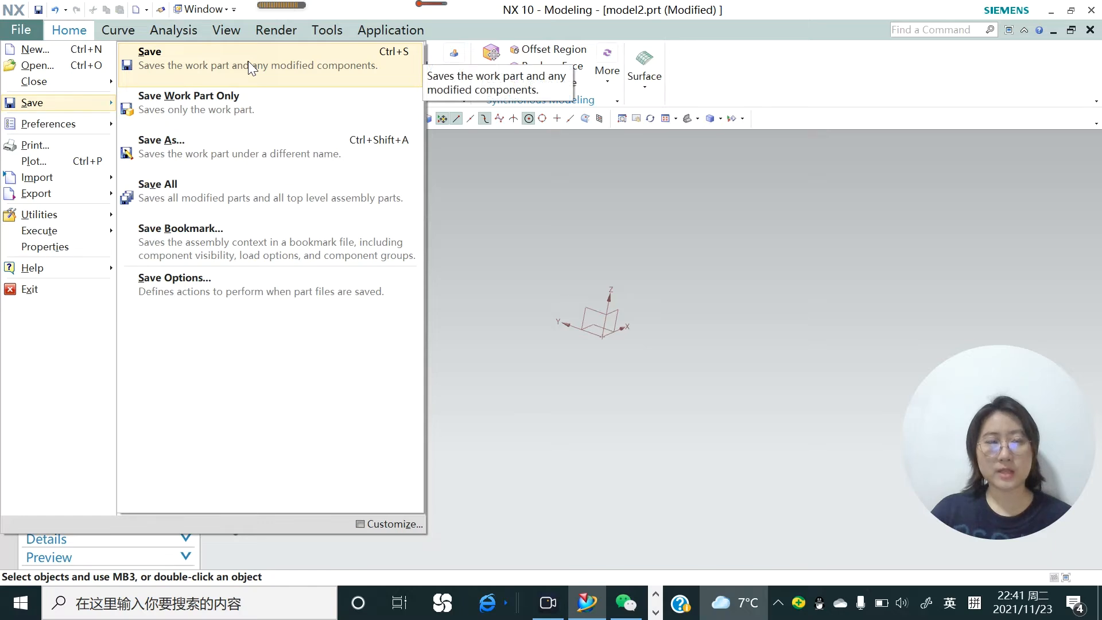
{"action": "left_click", "coordinate": [569, 242]}
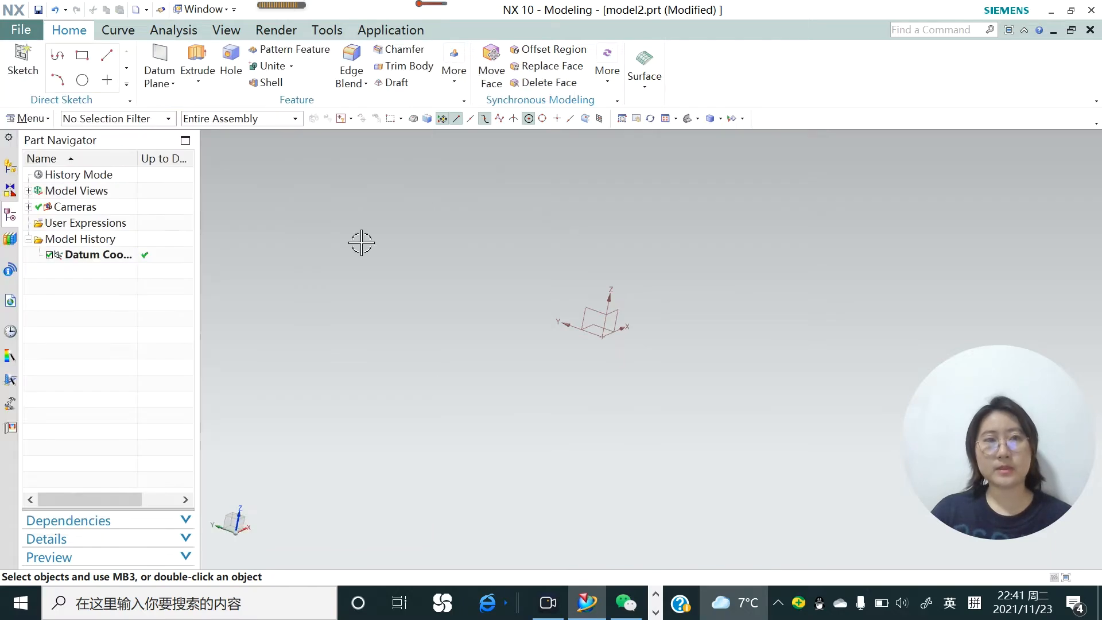
{"action": "left_click", "coordinate": [46, 119]}
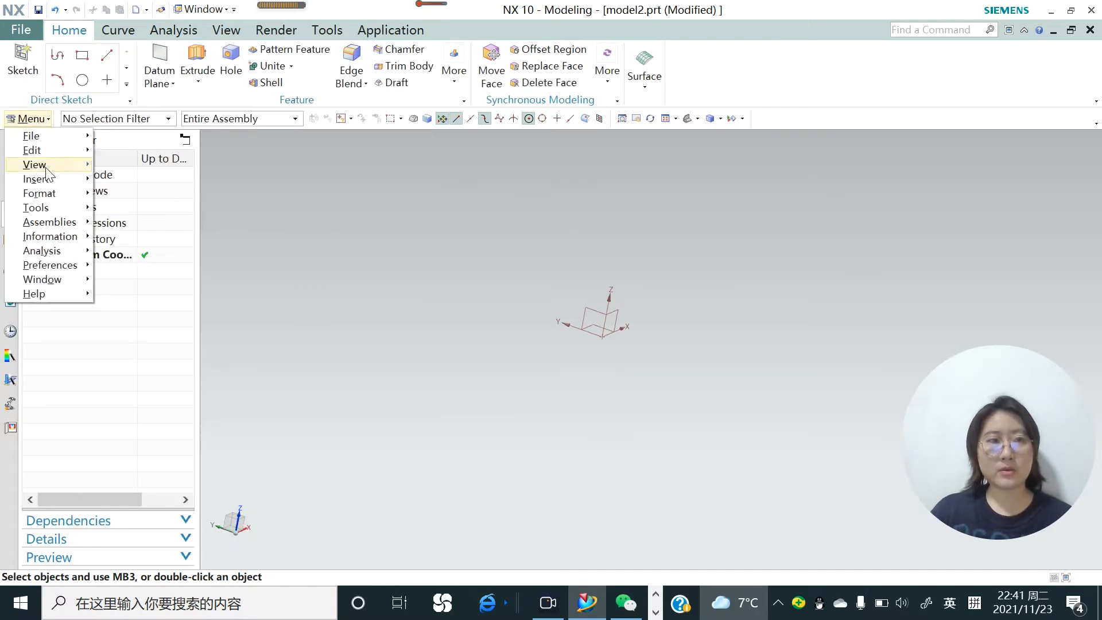
{"action": "mouse_move", "coordinate": [53, 183]}
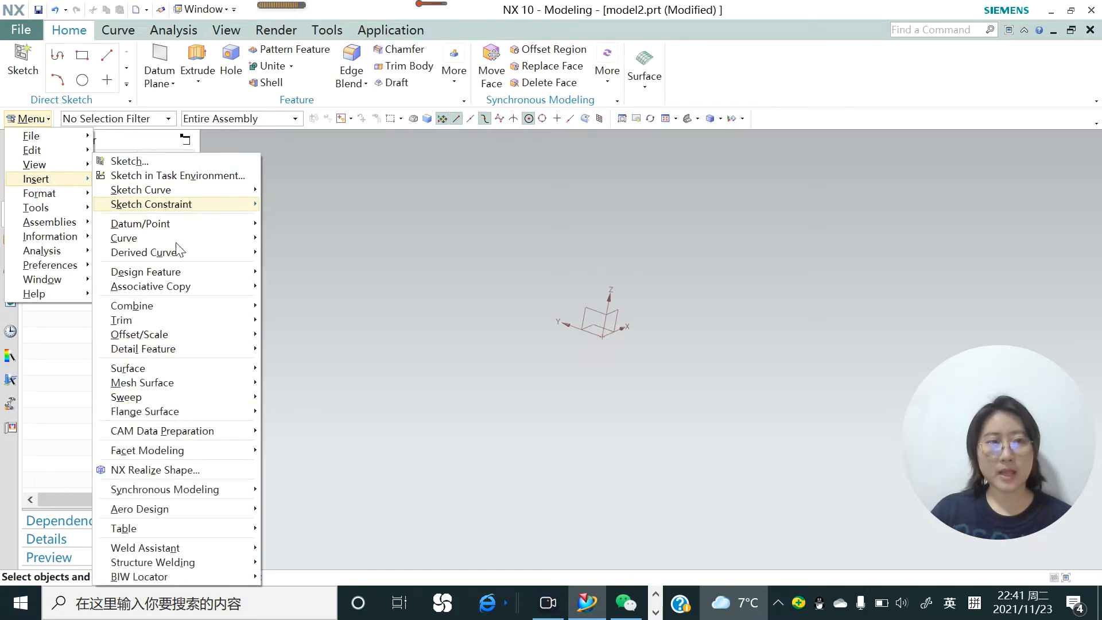
{"action": "mouse_move", "coordinate": [218, 229]}
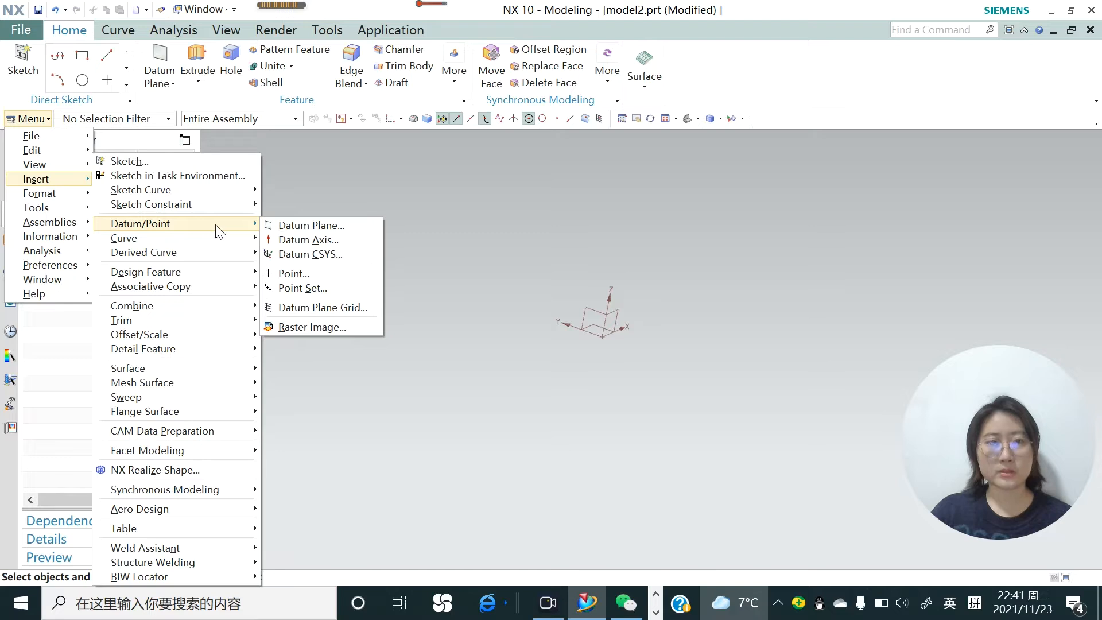
{"action": "mouse_move", "coordinate": [214, 280]}
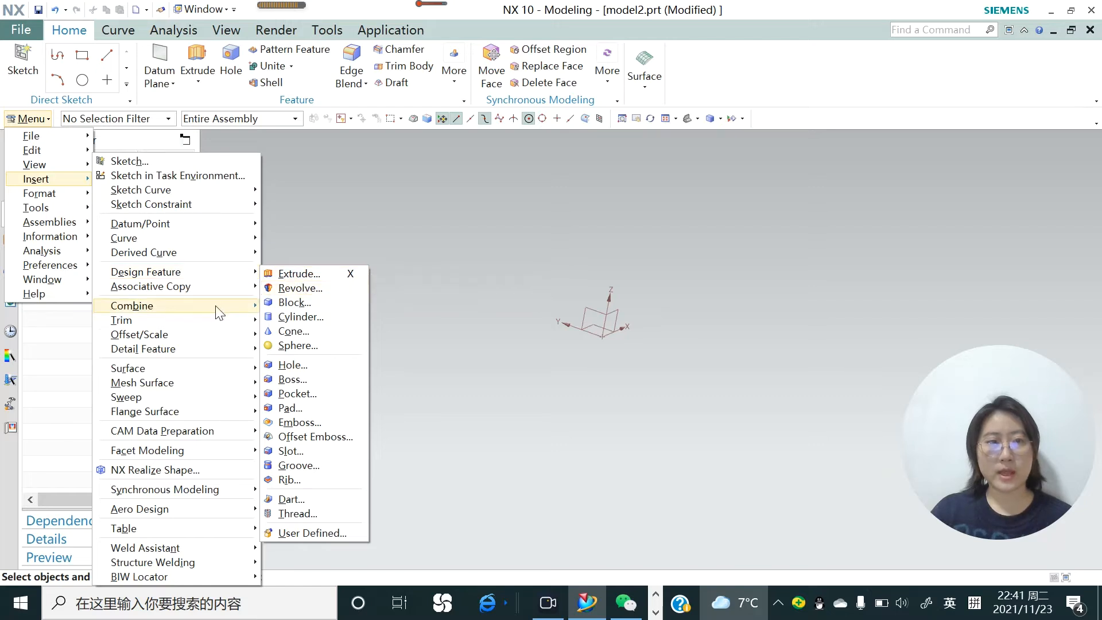
{"action": "mouse_move", "coordinate": [218, 311]}
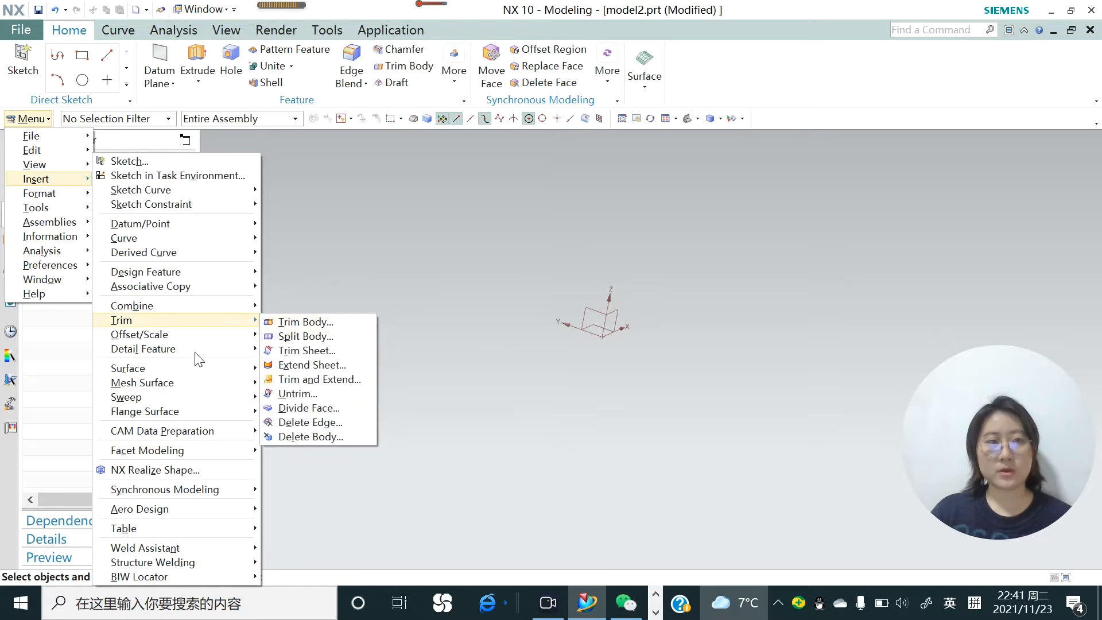
{"action": "left_click", "coordinate": [442, 281]}
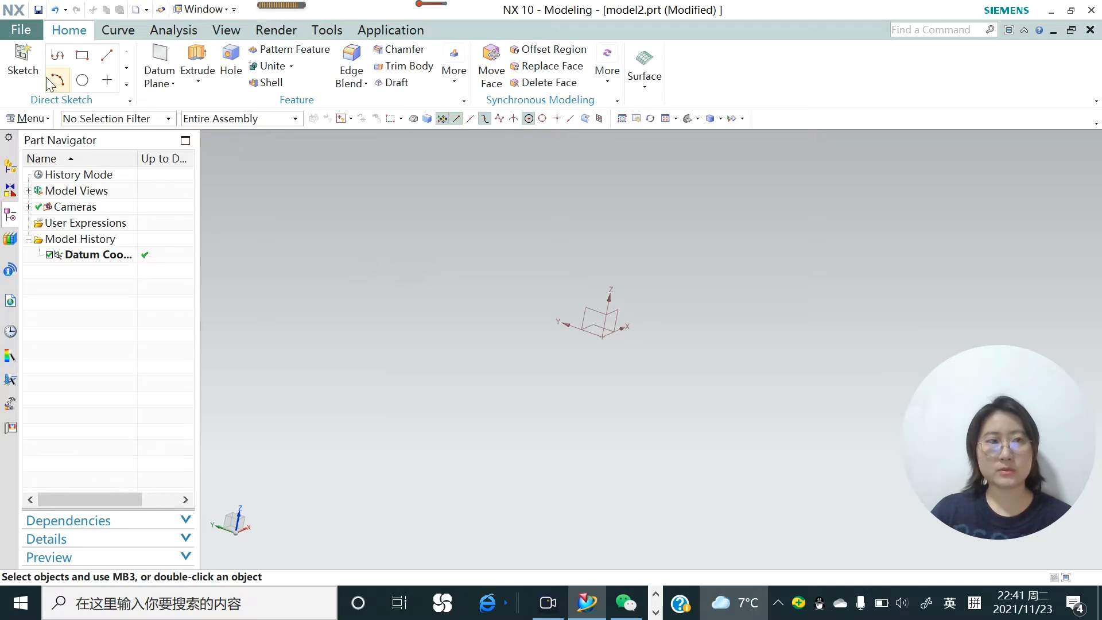
Create a sketch on the XZ plane of the datum coordinate system and draw a circle centred on the origin
{"action": "left_click", "coordinate": [23, 60]}
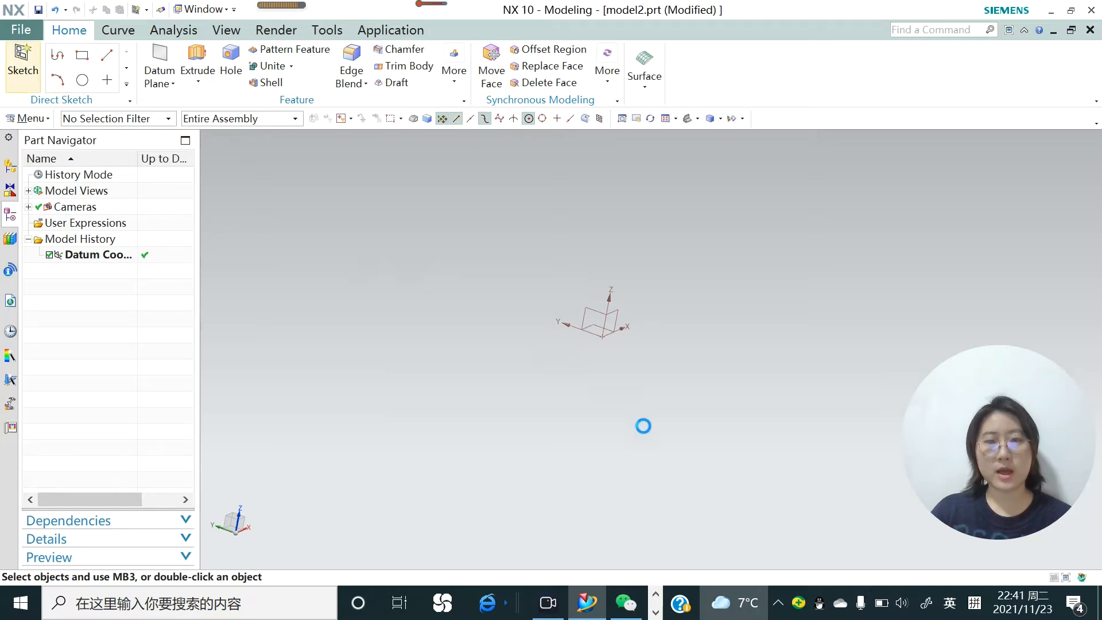
{"action": "left_click", "coordinate": [602, 321]}
{"action": "left_click", "coordinate": [353, 239]}
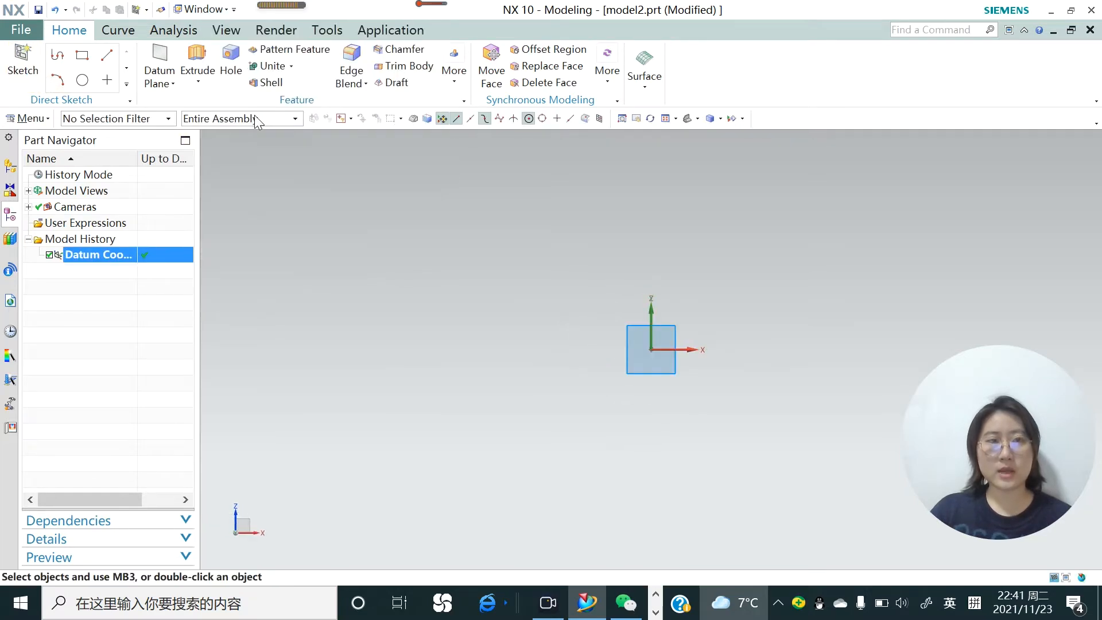
{"action": "left_click", "coordinate": [192, 56]}
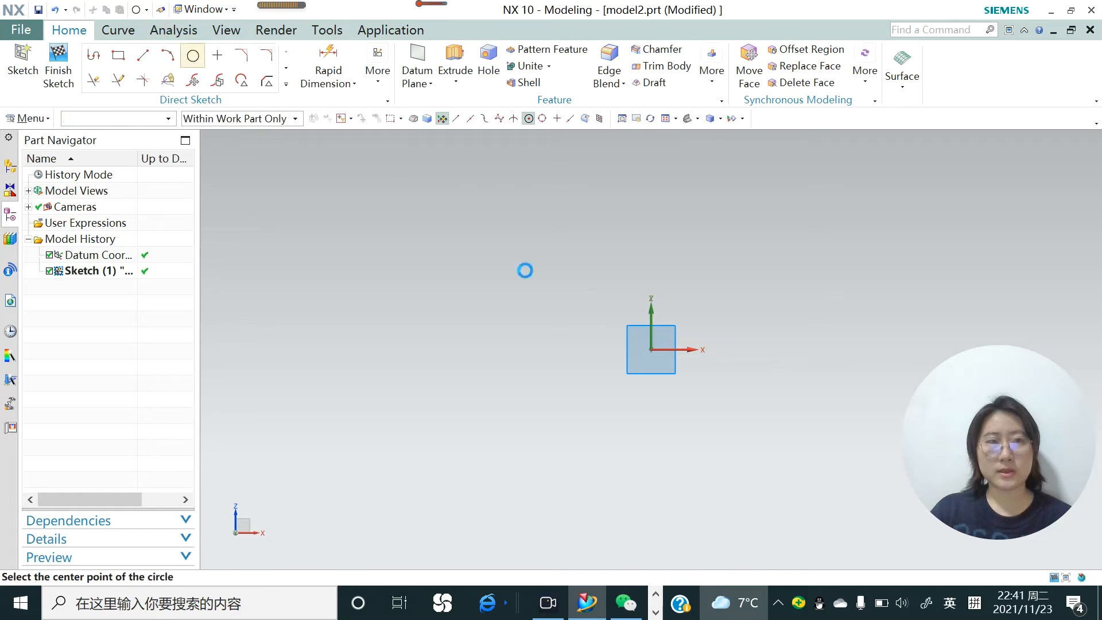
{"action": "left_click", "coordinate": [651, 349]}
{"action": "left_click", "coordinate": [697, 395]}
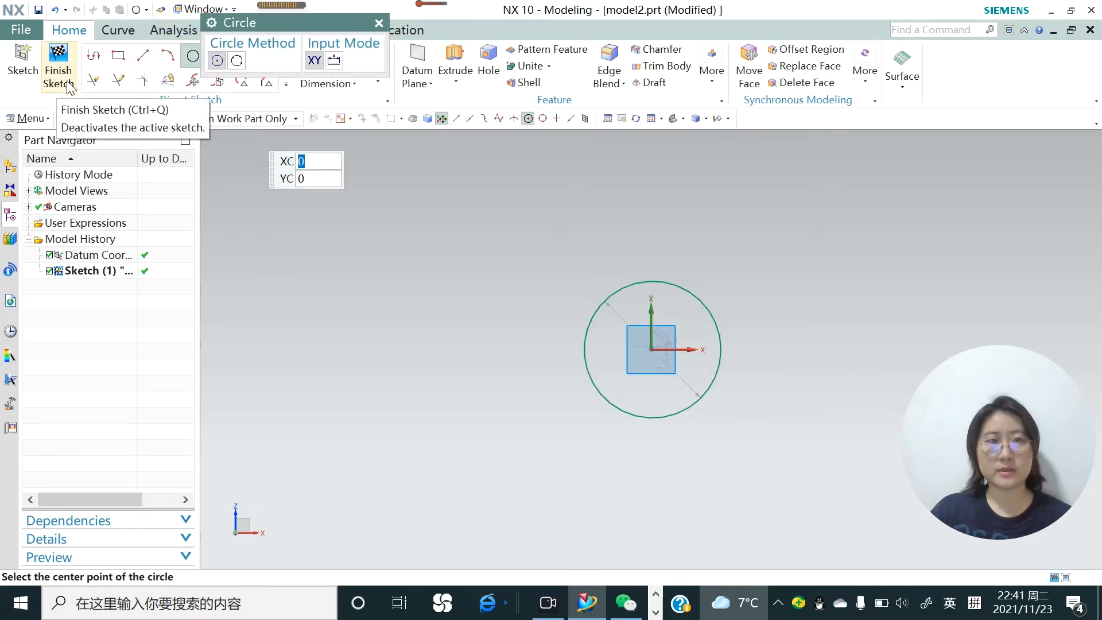
Extrude the sketched circle from 0 to 50 mm into a solid cylinder
{"action": "left_click", "coordinate": [456, 82]}
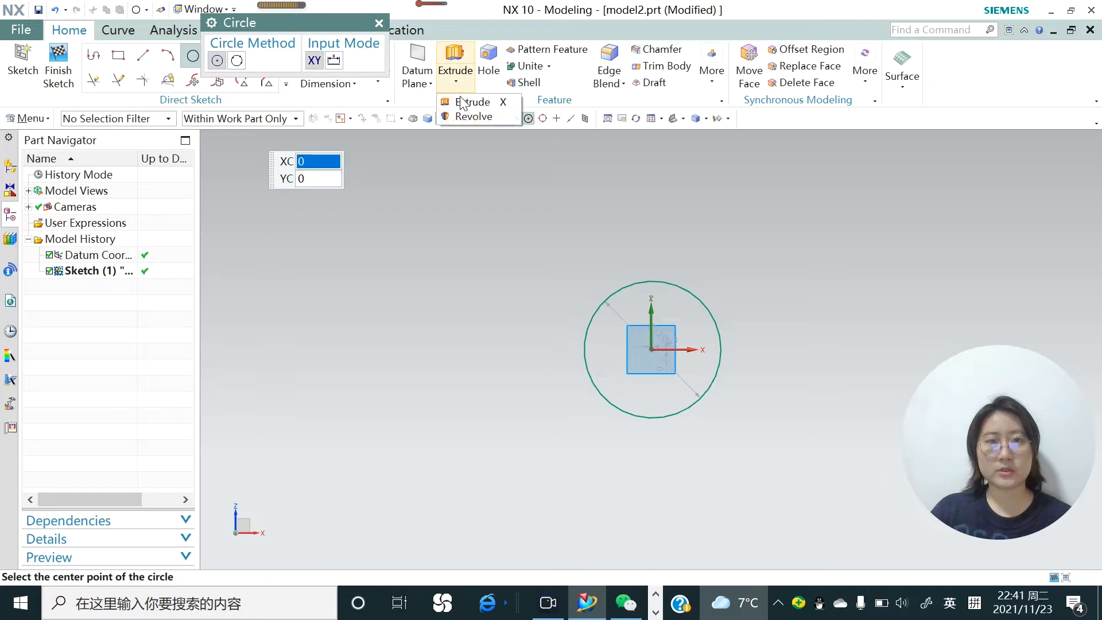
{"action": "left_click", "coordinate": [469, 105]}
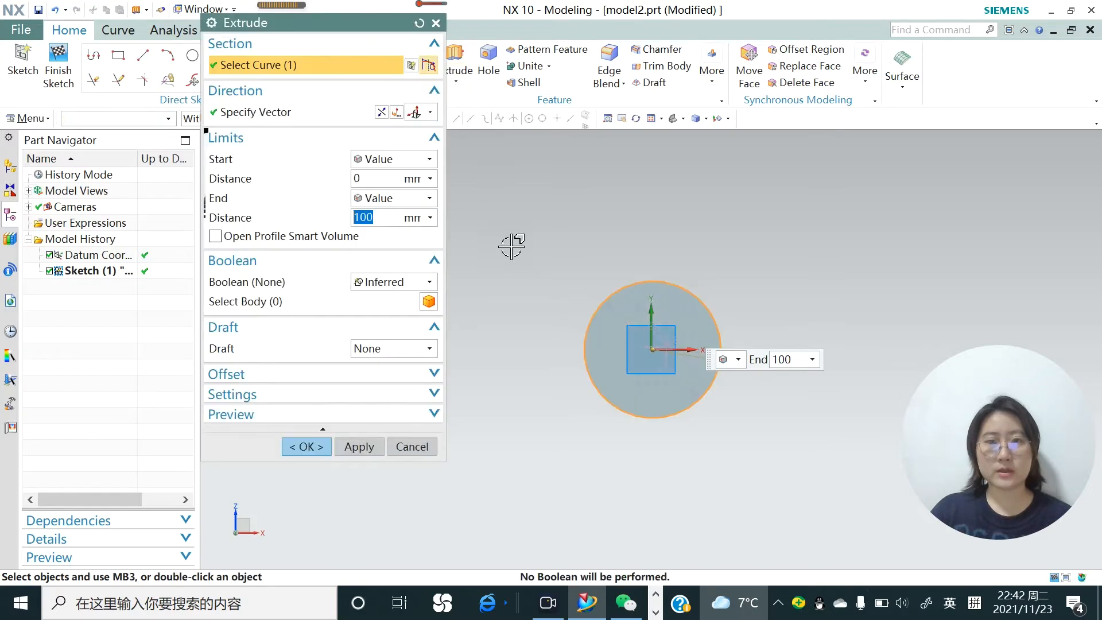
{"action": "middle_click_drag", "start_coordinate": [531, 331], "coordinate": [597, 310]}
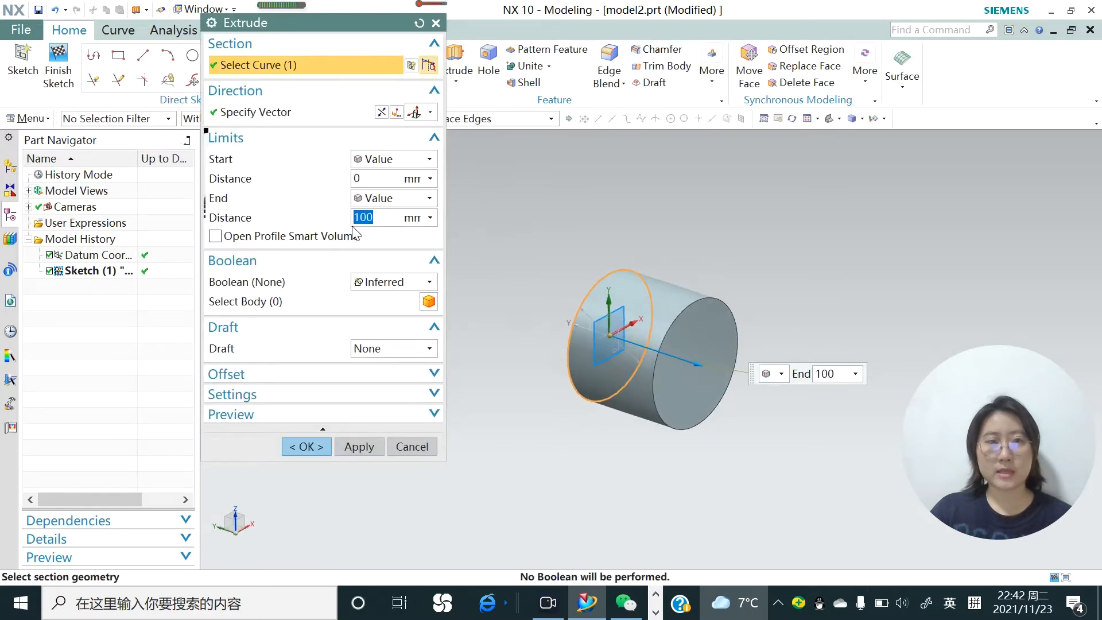
{"action": "left_click_drag", "start_coordinate": [374, 217], "coordinate": [343, 217]}
{"action": "type", "text": "50"}
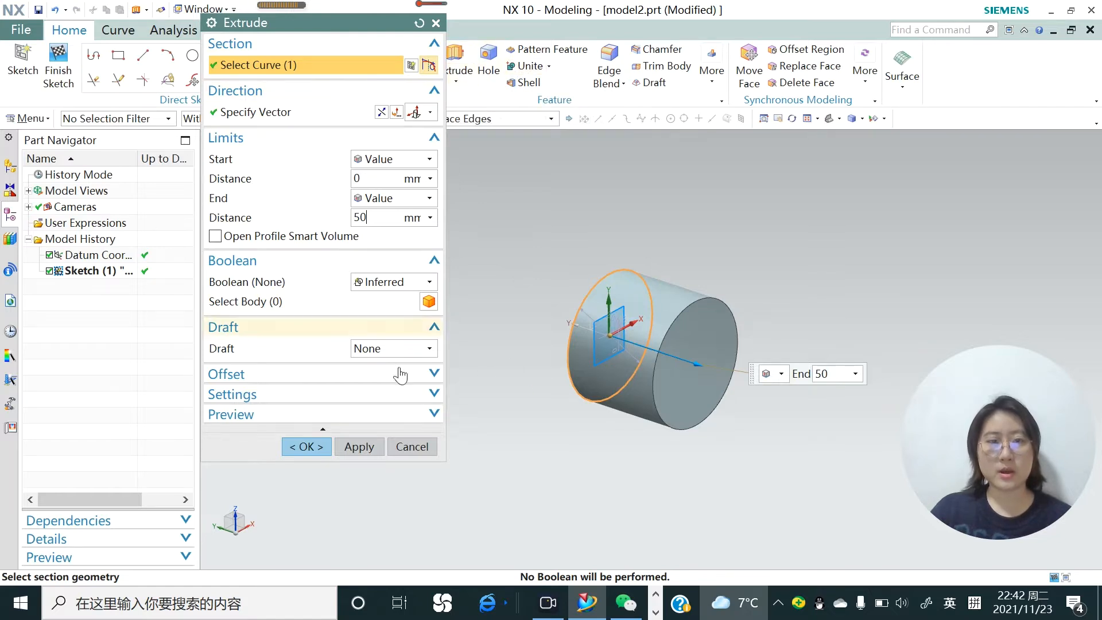
{"action": "left_click", "coordinate": [365, 450]}
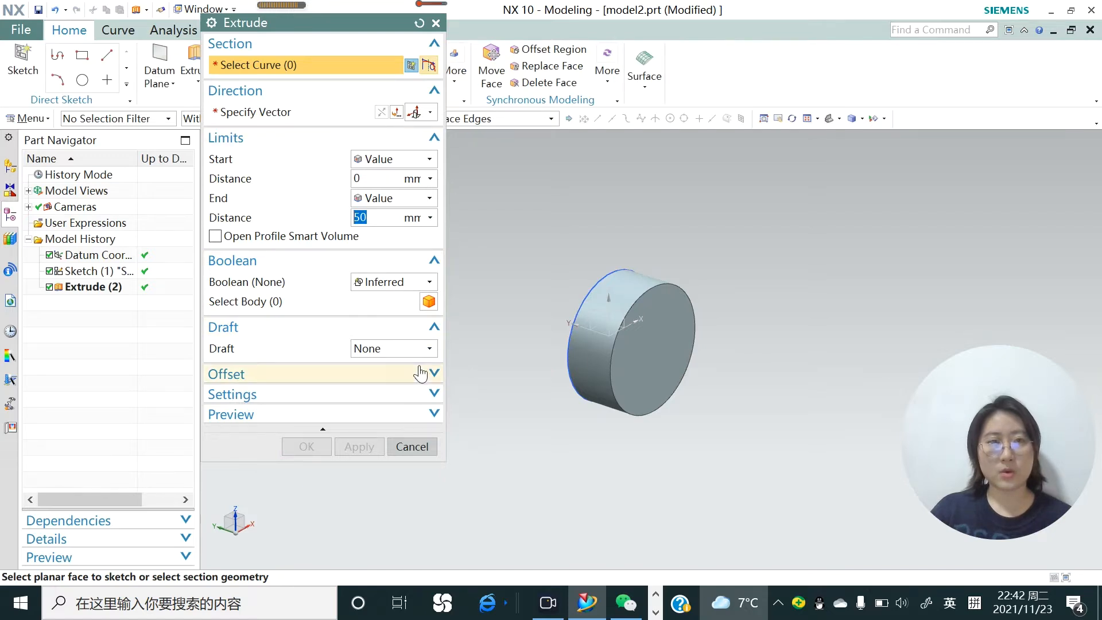
{"action": "left_click", "coordinate": [665, 325]}
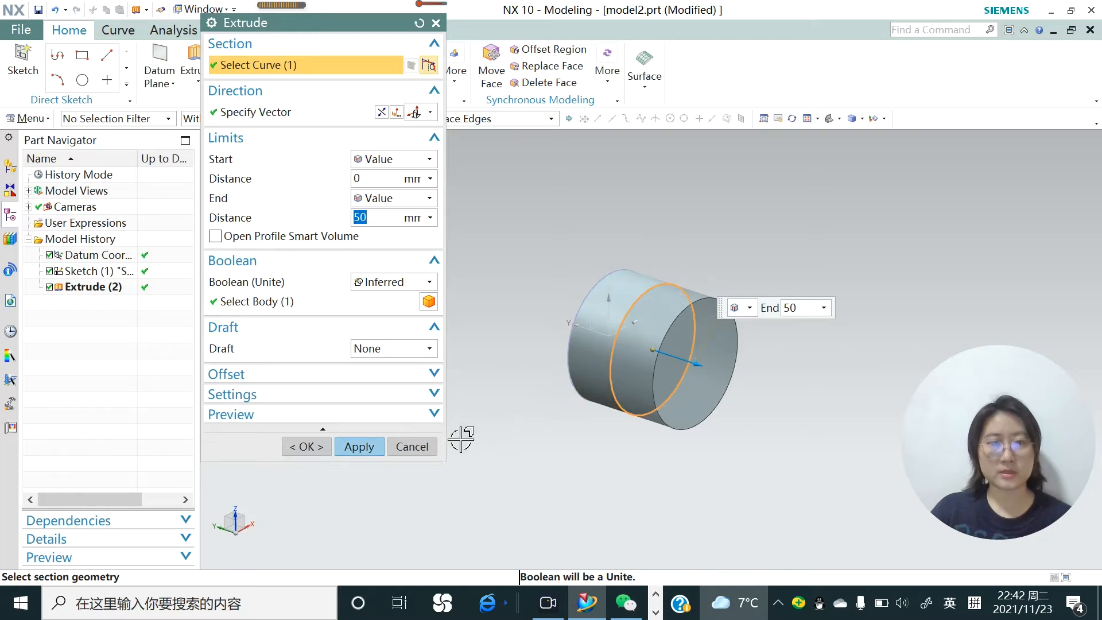
{"action": "left_click", "coordinate": [426, 453]}
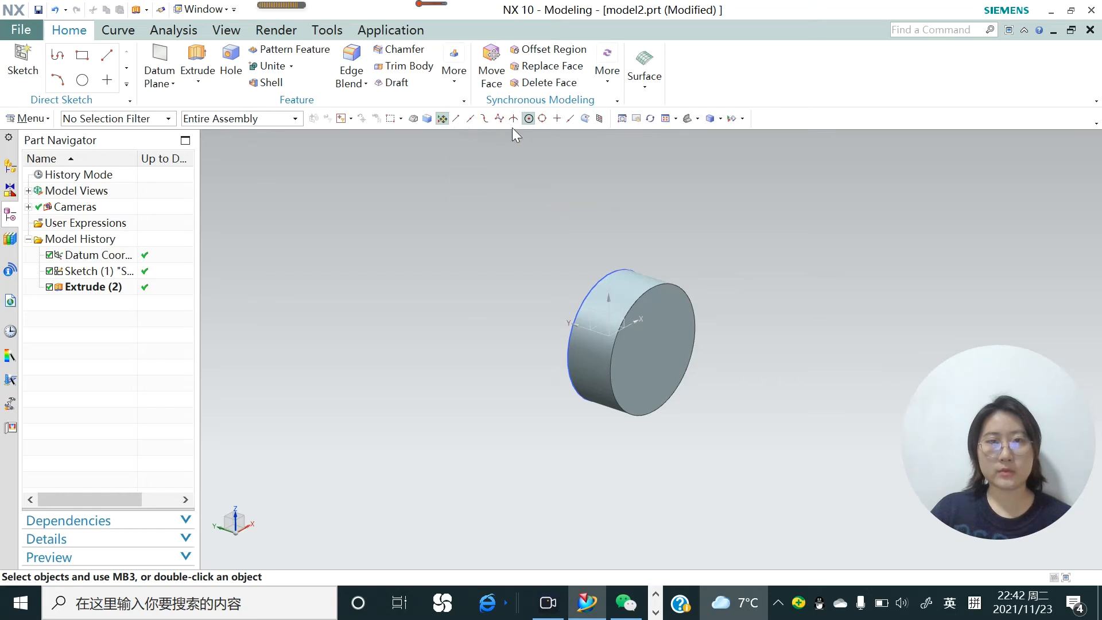
Create a new sketch on the cylinder's front circular face
{"action": "left_click", "coordinate": [529, 119]}
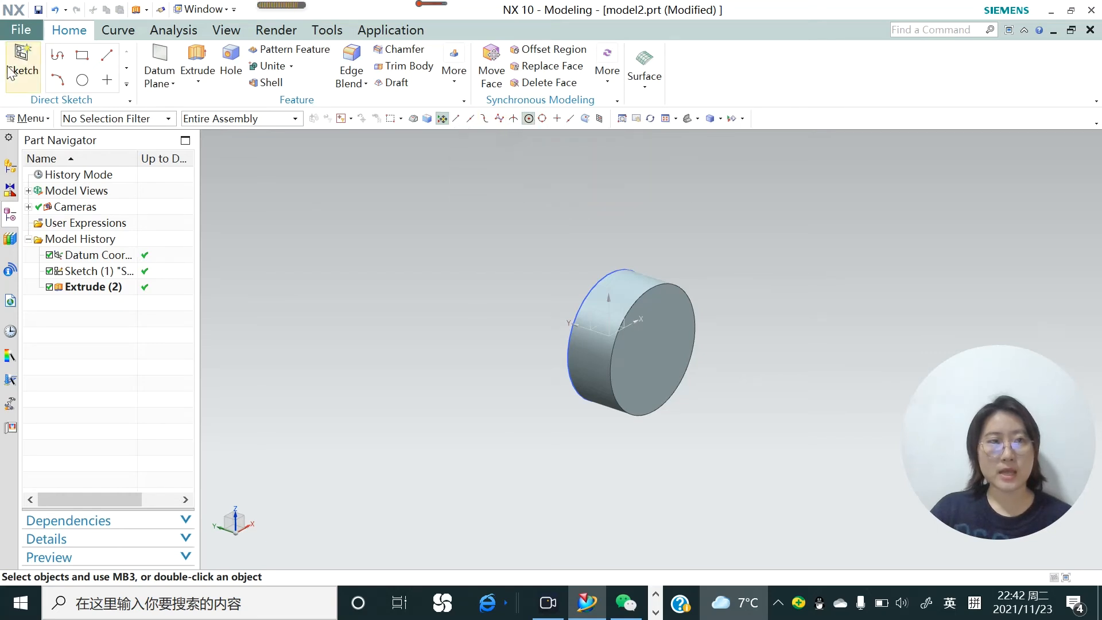
{"action": "left_click", "coordinate": [23, 70]}
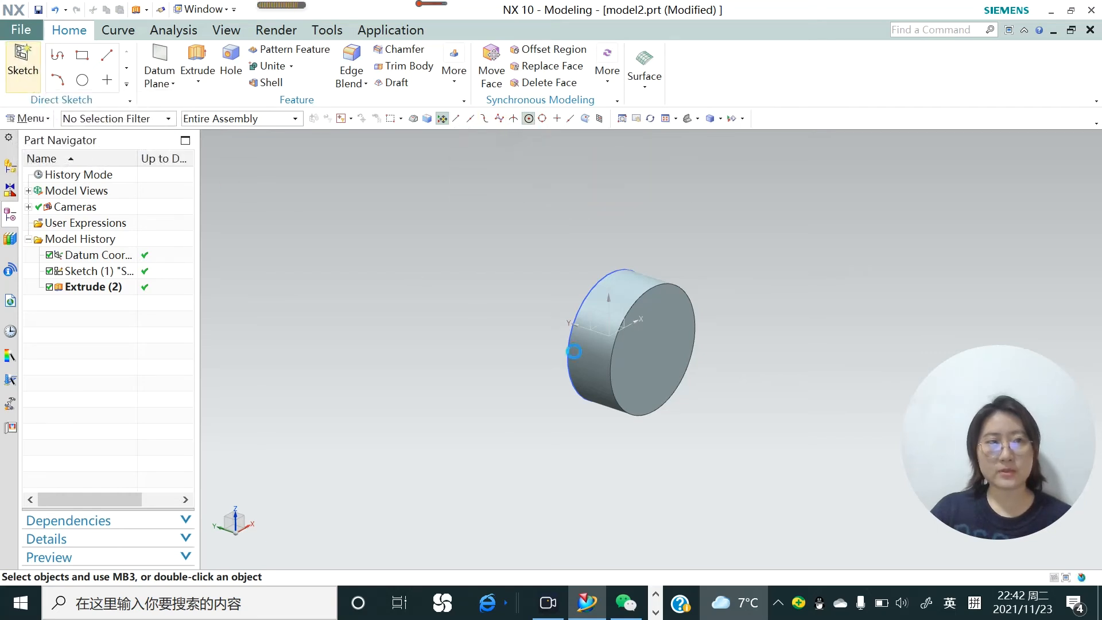
{"action": "left_click", "coordinate": [658, 322]}
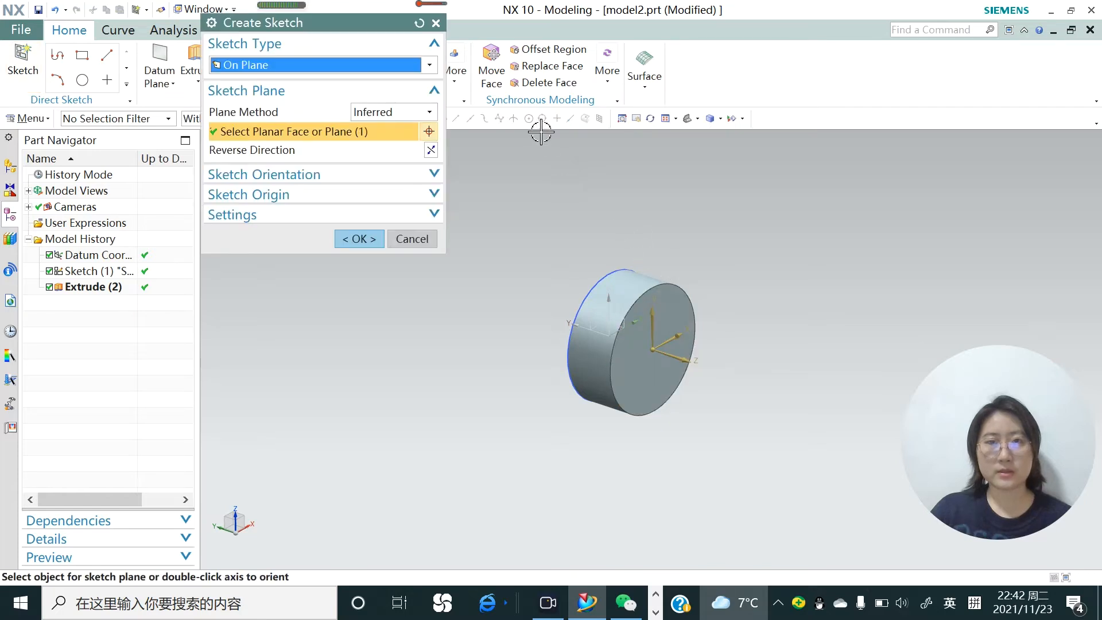
{"action": "left_click", "coordinate": [368, 239]}
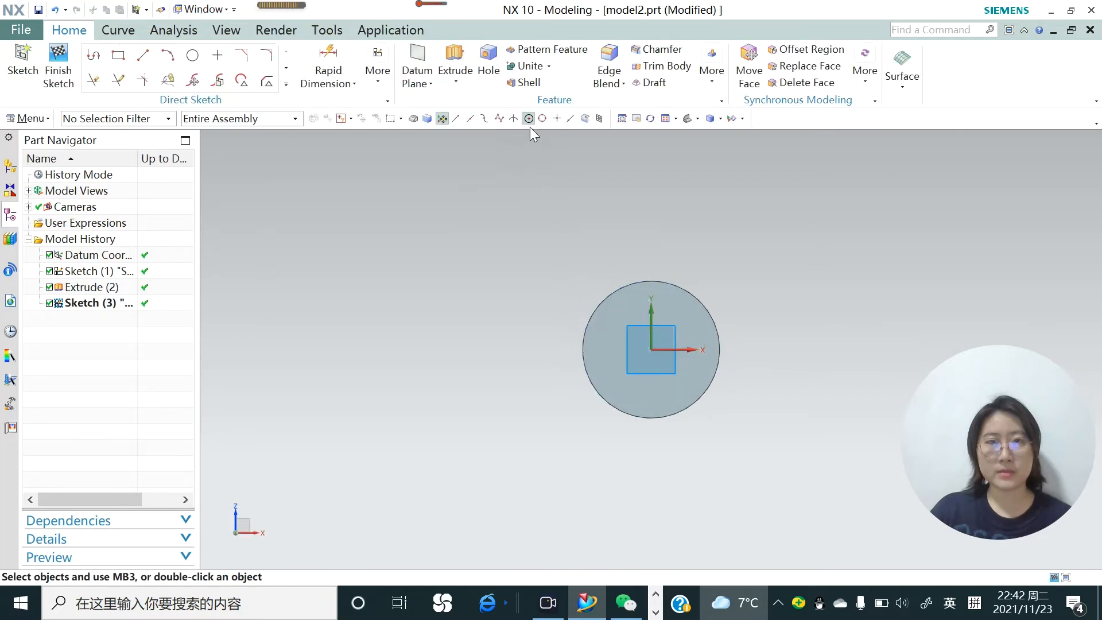
Draw a circle larger than the cylinder, centred on the arc centre of its front edge, and finish the sketch
{"action": "left_click", "coordinate": [196, 59]}
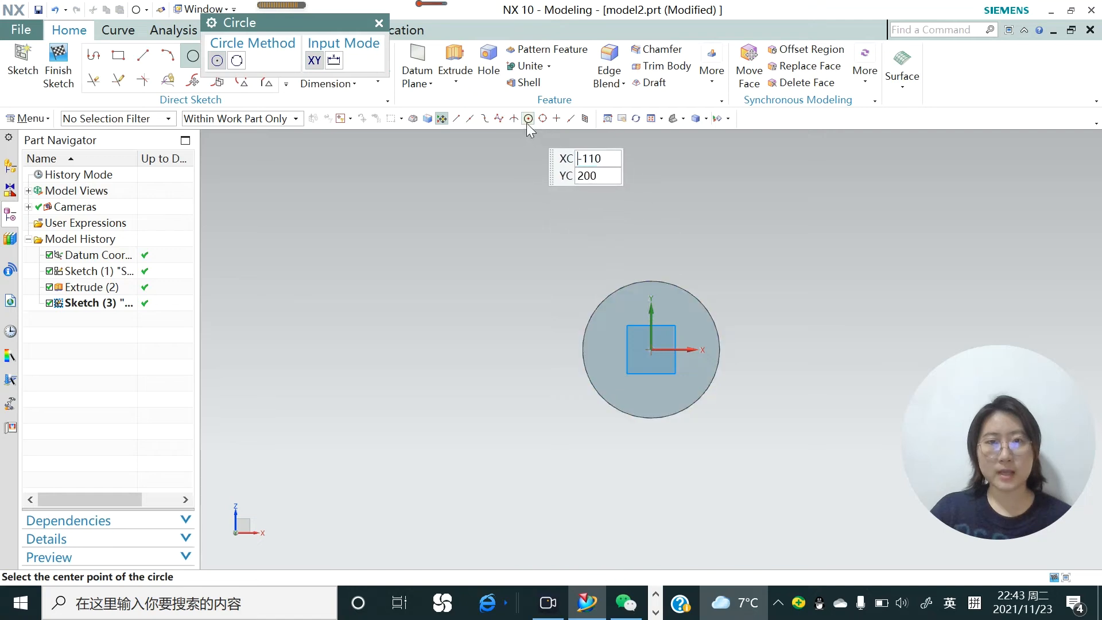
{"action": "left_click", "coordinate": [607, 297]}
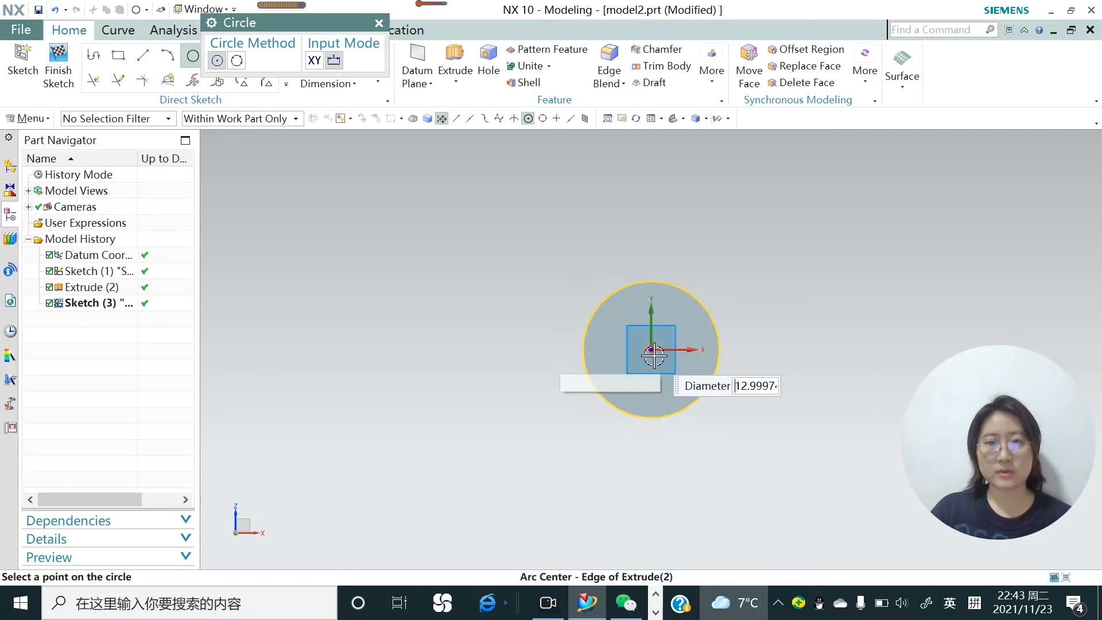
{"action": "left_click", "coordinate": [529, 119]}
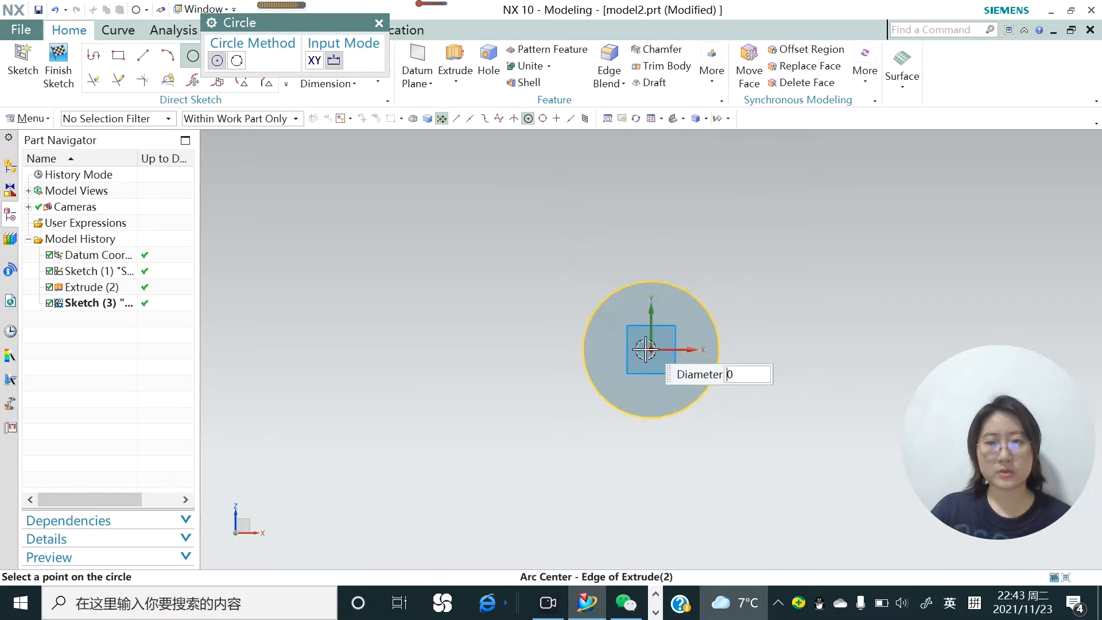
{"action": "left_click", "coordinate": [590, 276]}
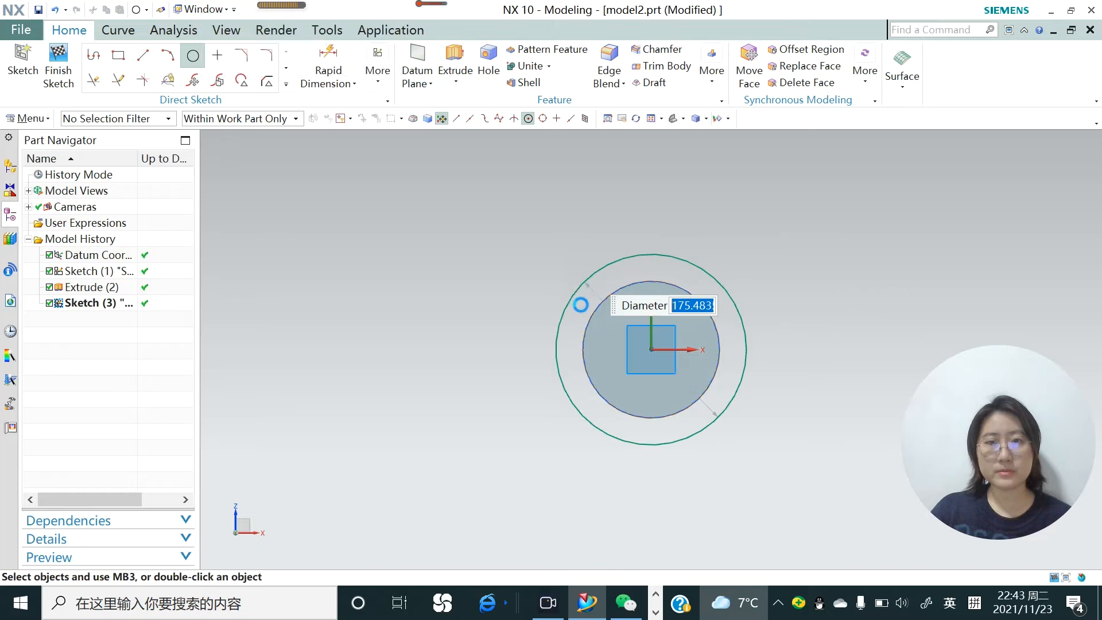
{"action": "left_click", "coordinate": [54, 86]}
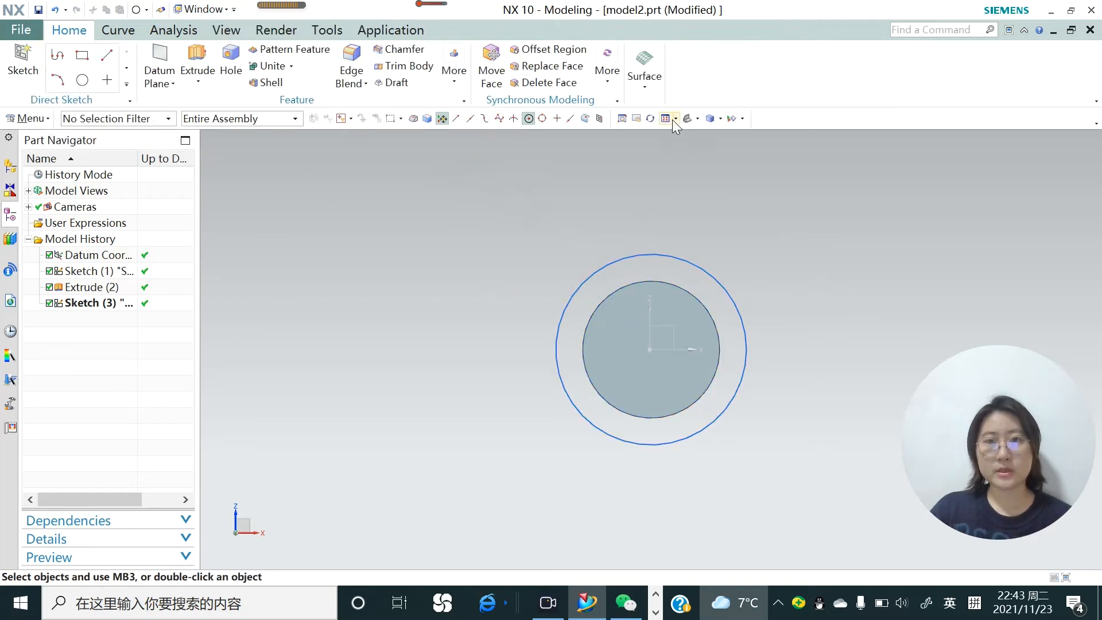
Zoom in on a rectangular area enclosing the cylinder face and the larger sketched circle
{"action": "left_click", "coordinate": [635, 119]}
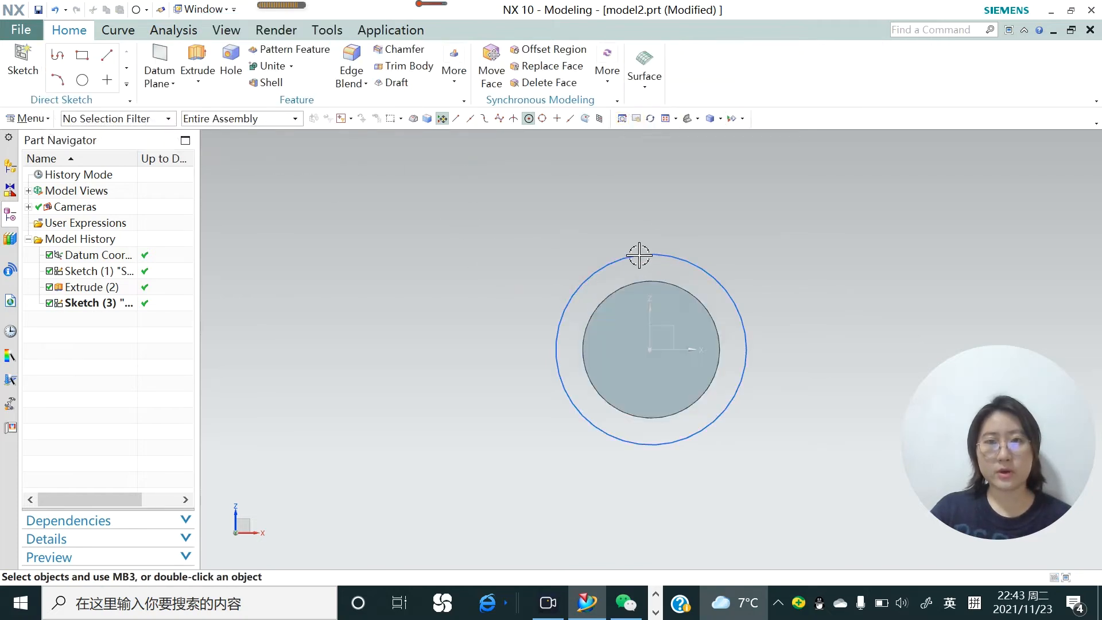
{"action": "left_click", "coordinate": [621, 119]}
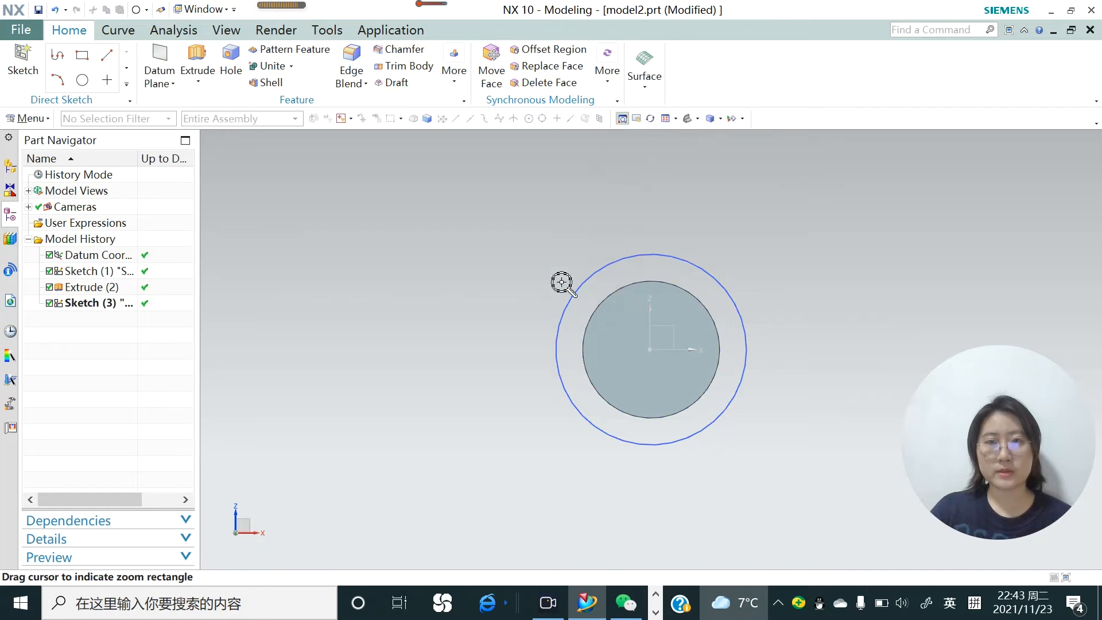
{"action": "left_click_drag", "start_coordinate": [493, 204], "coordinate": [823, 434]}
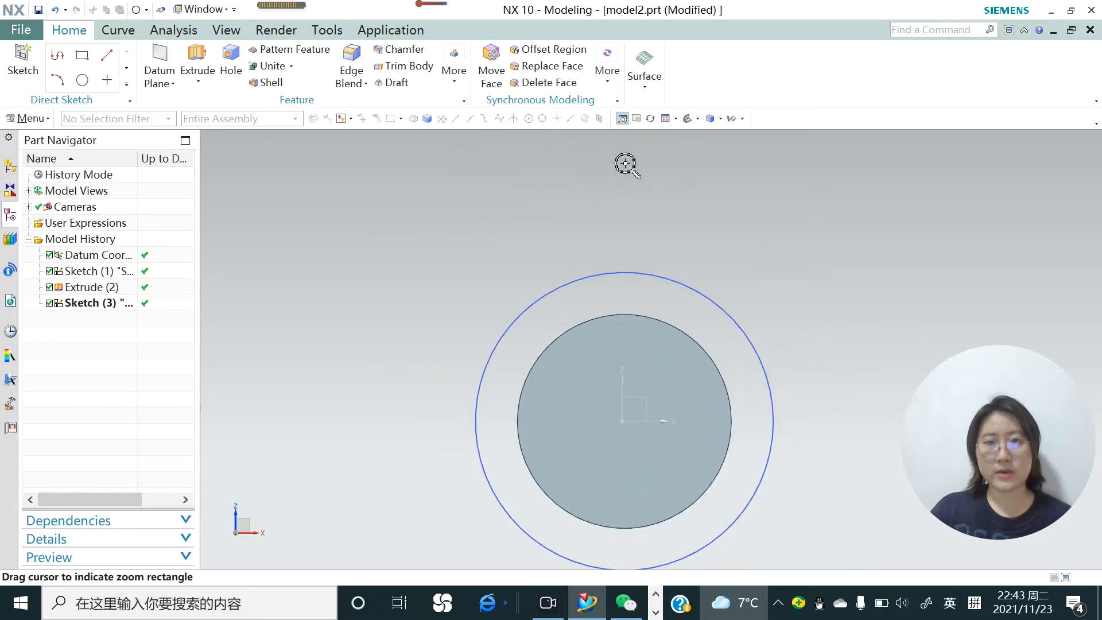
Orient the model to the Front view and then to the Left view
{"action": "left_click", "coordinate": [698, 116]}
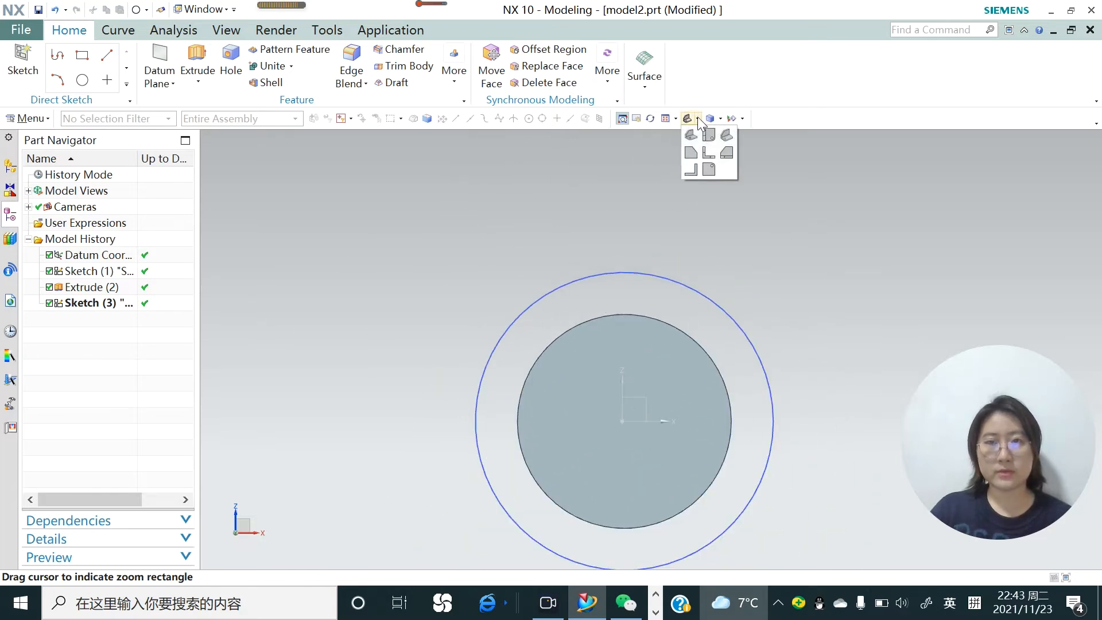
{"action": "left_click", "coordinate": [704, 154]}
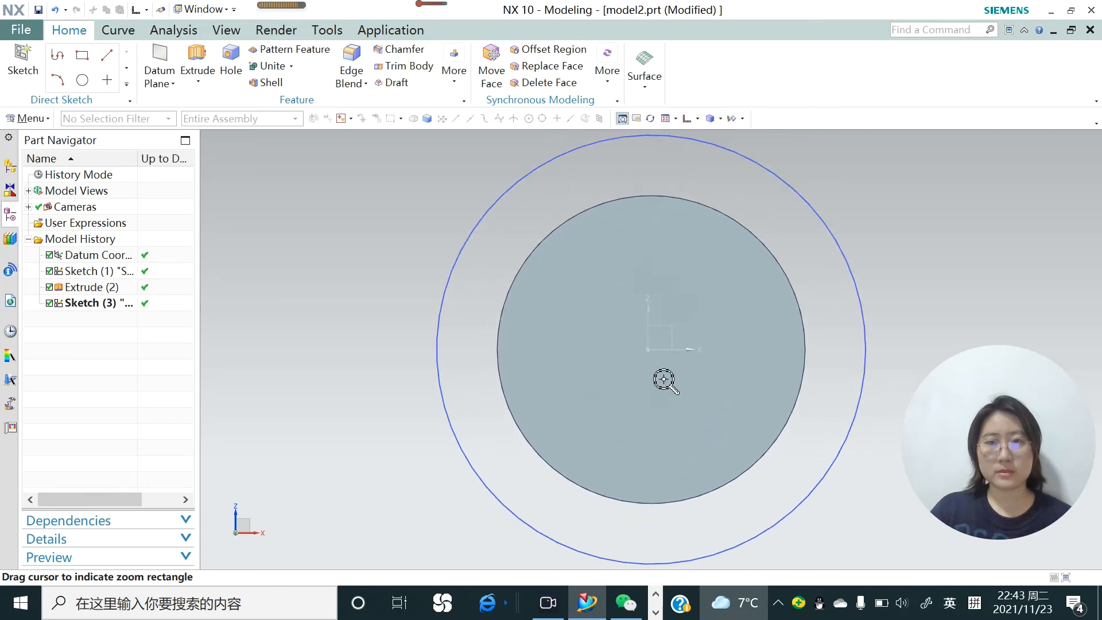
{"action": "left_click", "coordinate": [697, 120]}
{"action": "left_click", "coordinate": [692, 154]}
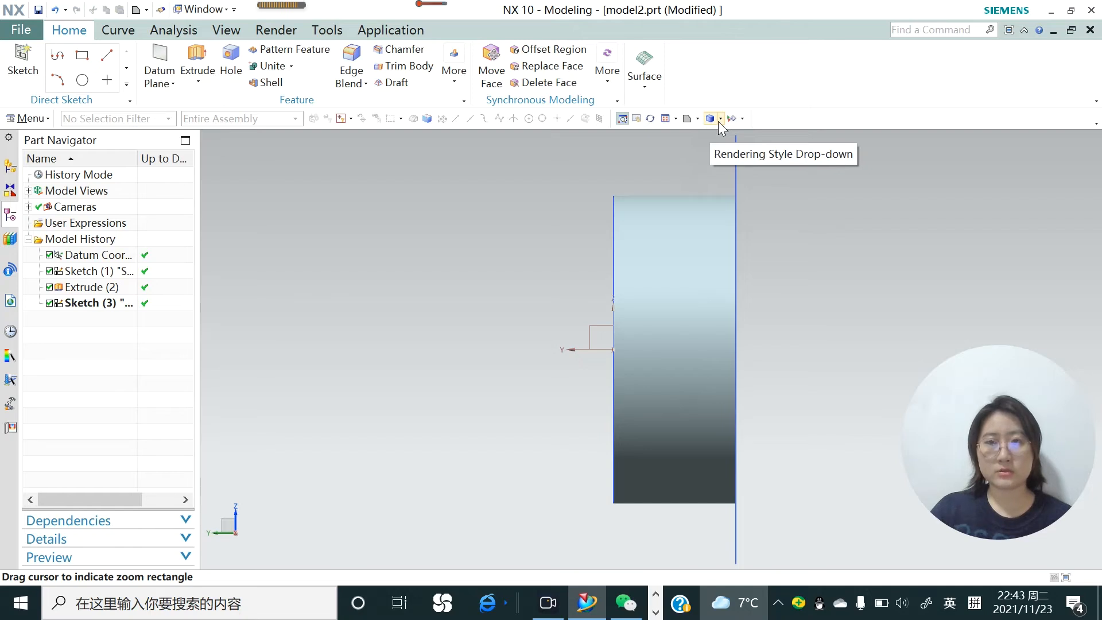
Rotate the cylinder to an oblique view and set its rendering style to Shaded
{"action": "scroll", "coordinate": [674, 379], "scroll_direction": "down", "scroll_amount": 2}
{"action": "middle_click_drag", "start_coordinate": [654, 381], "coordinate": [648, 390]}
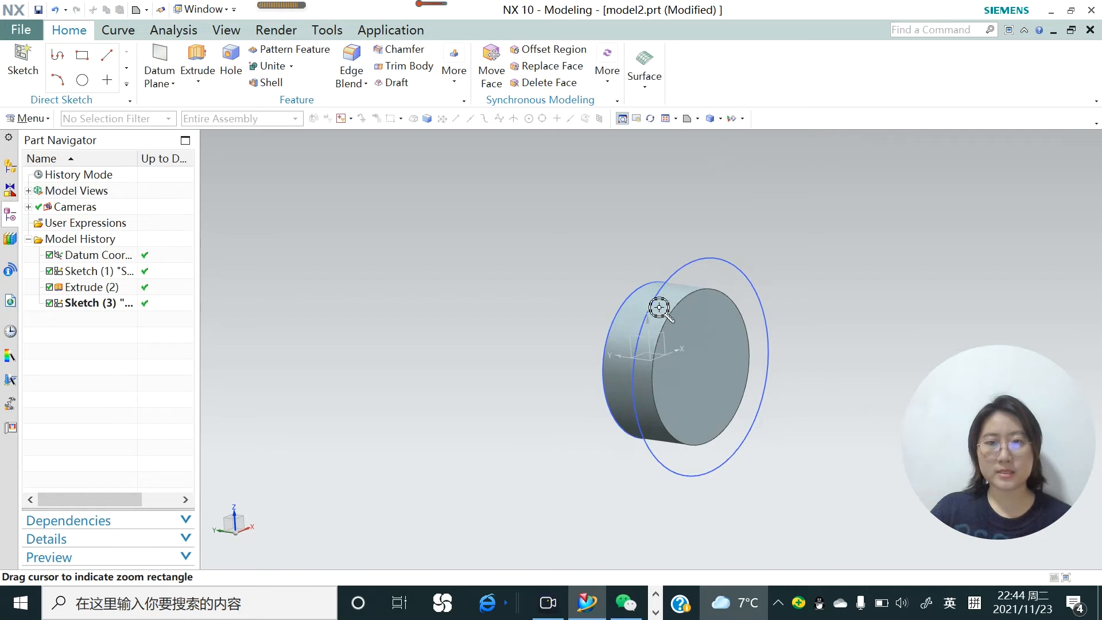
{"action": "left_click", "coordinate": [720, 119]}
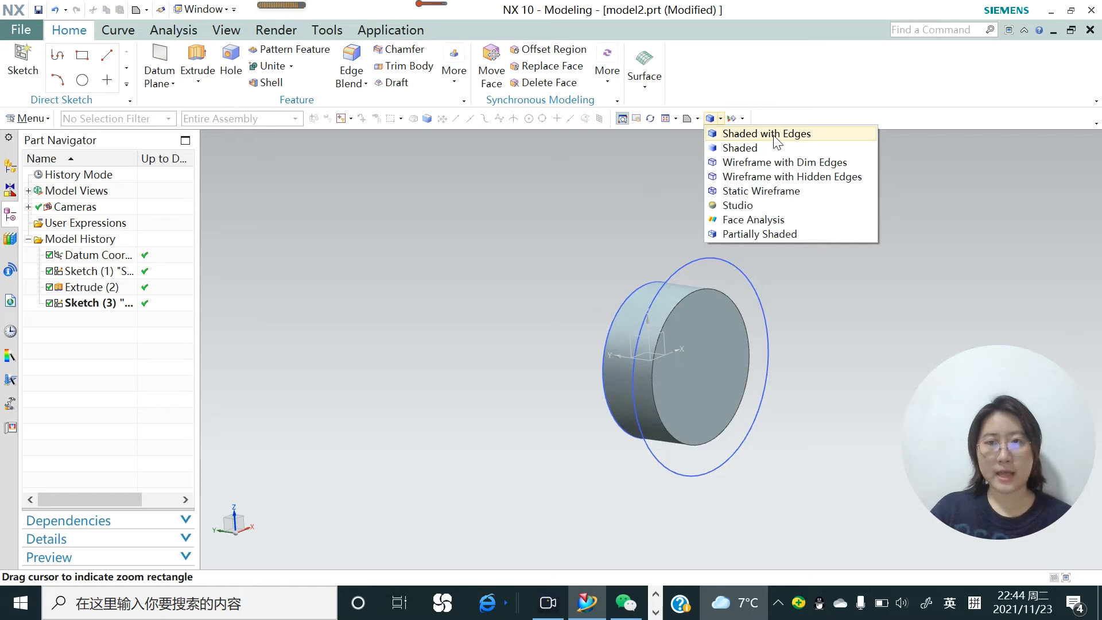
{"action": "left_click", "coordinate": [764, 148]}
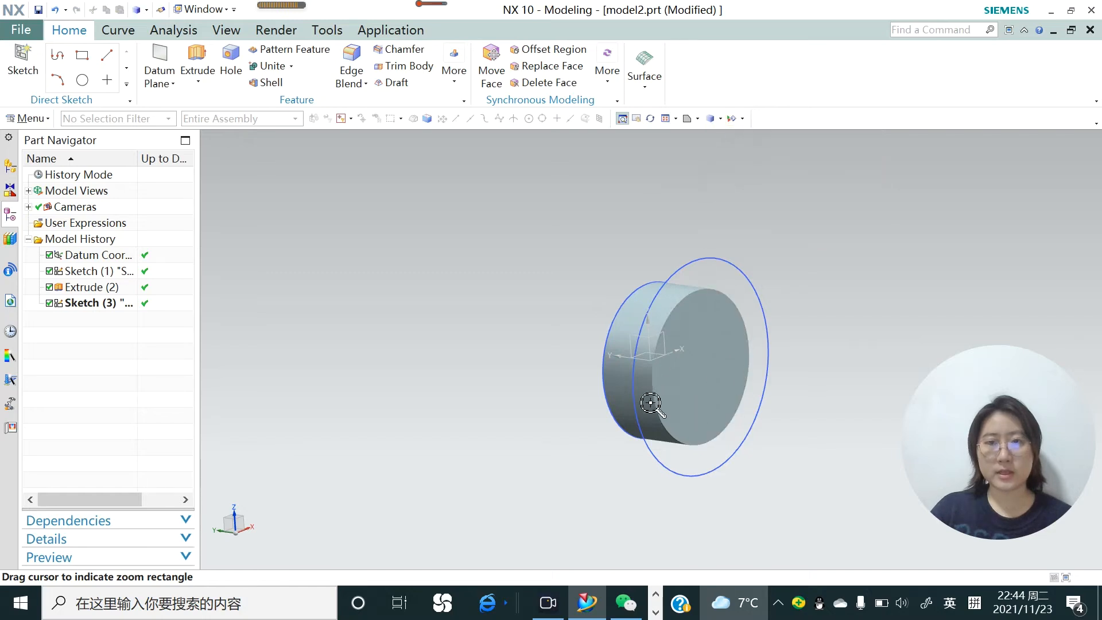
Try the Wireframe with Dim Edges rendering style, then set the display to Shaded with Edges
{"action": "left_click", "coordinate": [698, 119]}
{"action": "left_click", "coordinate": [722, 119]}
{"action": "left_click", "coordinate": [721, 119]}
{"action": "left_click", "coordinate": [722, 122]}
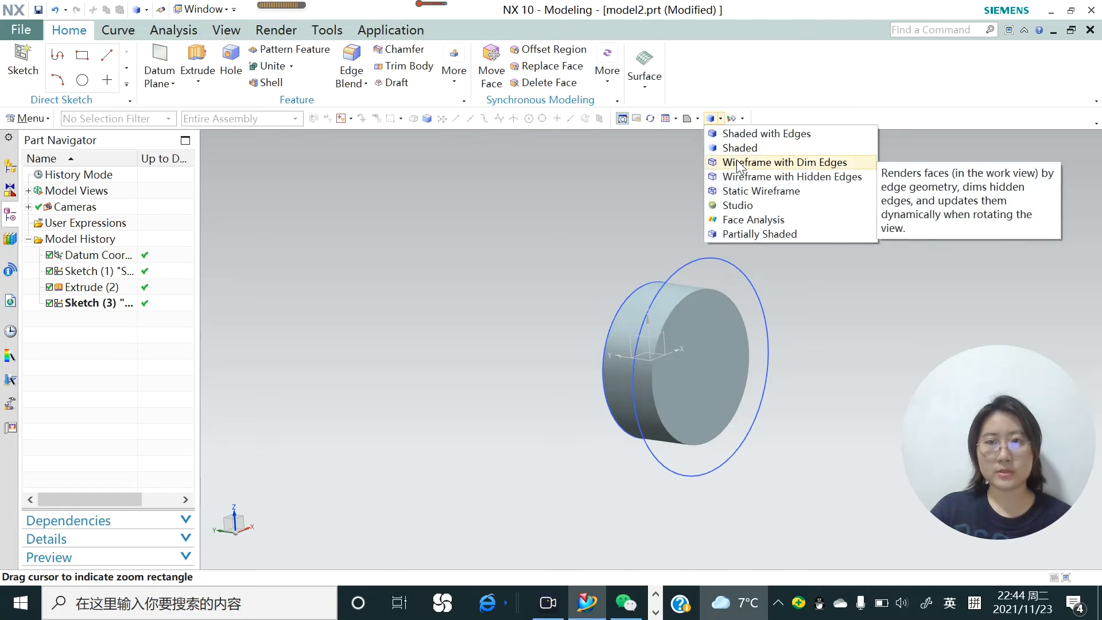
{"action": "left_click", "coordinate": [739, 167]}
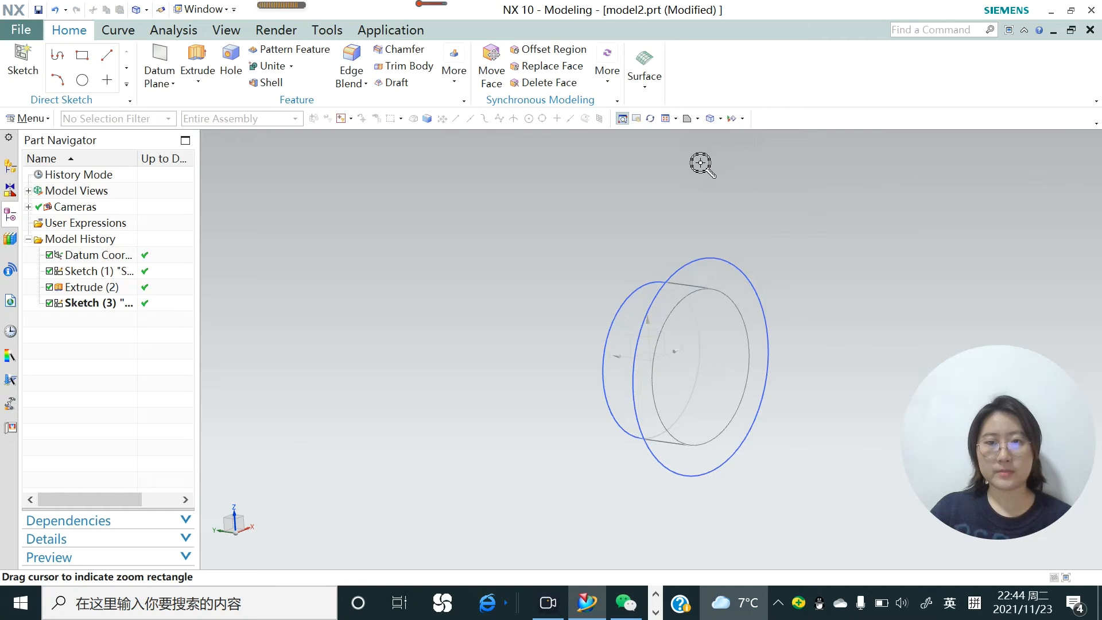
{"action": "left_click", "coordinate": [721, 118]}
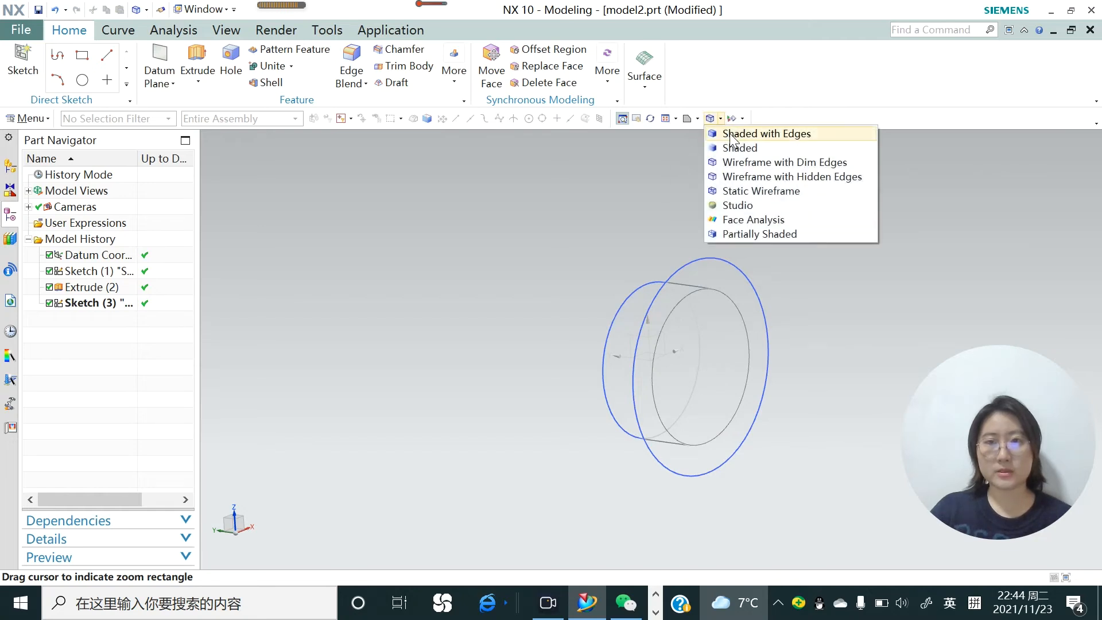
{"action": "left_click", "coordinate": [729, 134]}
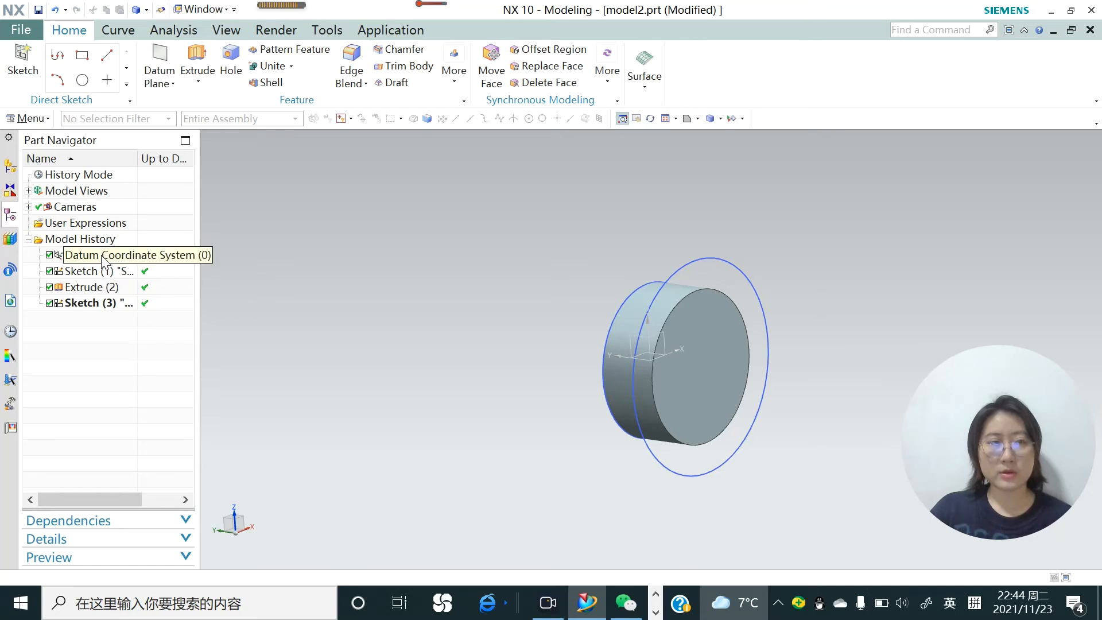
{"action": "left_click", "coordinate": [105, 291]}
{"action": "right_click", "coordinate": [105, 290]}
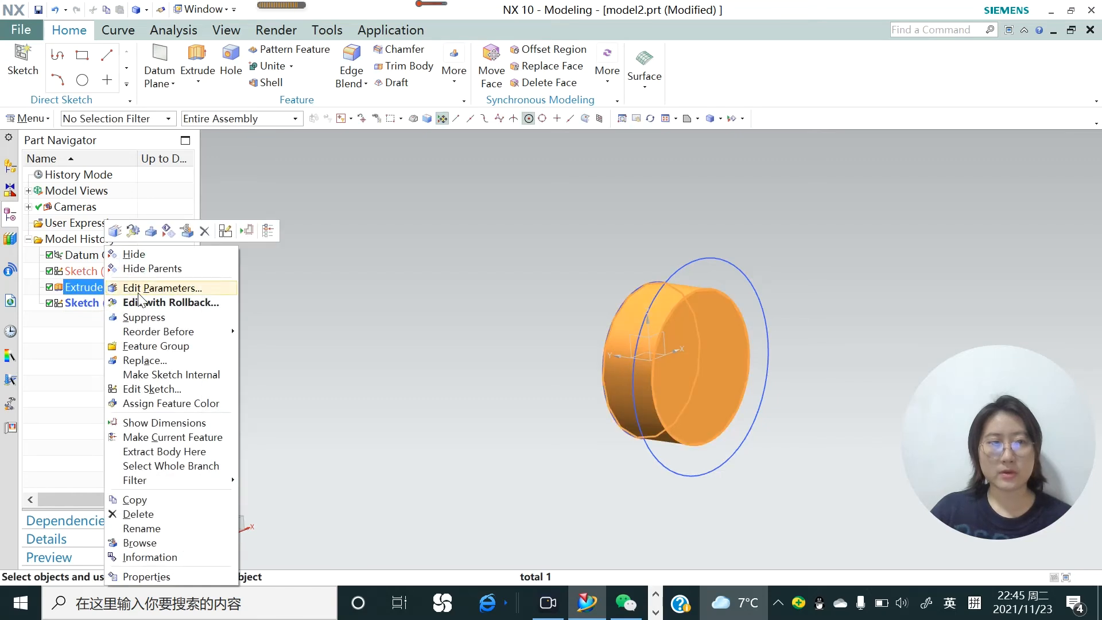
{"action": "left_click", "coordinate": [296, 177]}
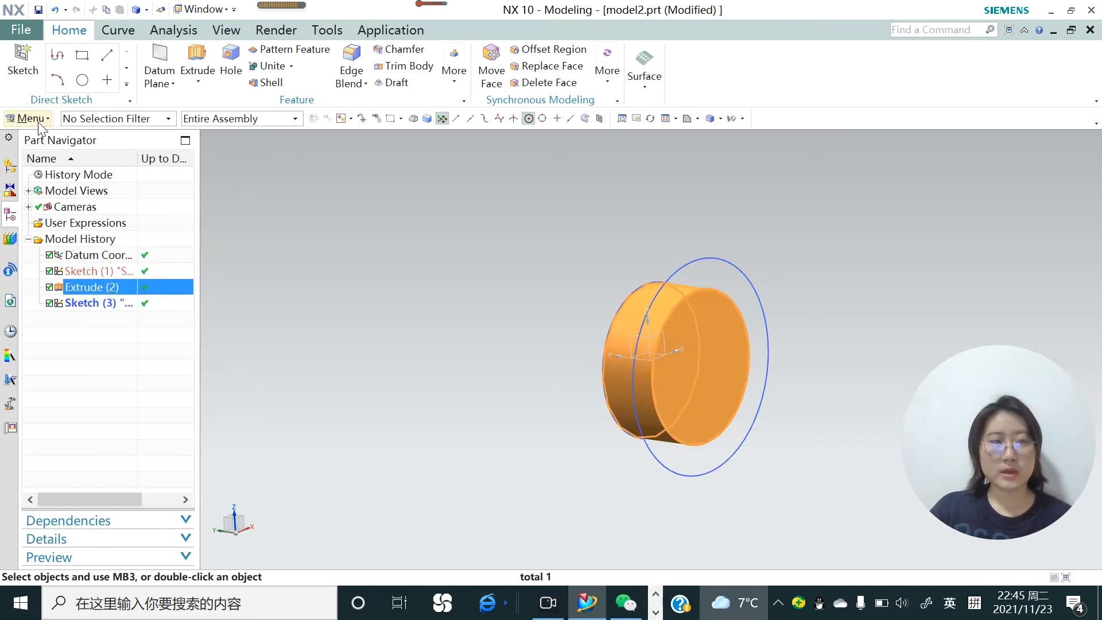
Review the available NX theme types in the User Interface Preferences and accept Light (Recommended)
{"action": "left_click", "coordinate": [31, 119]}
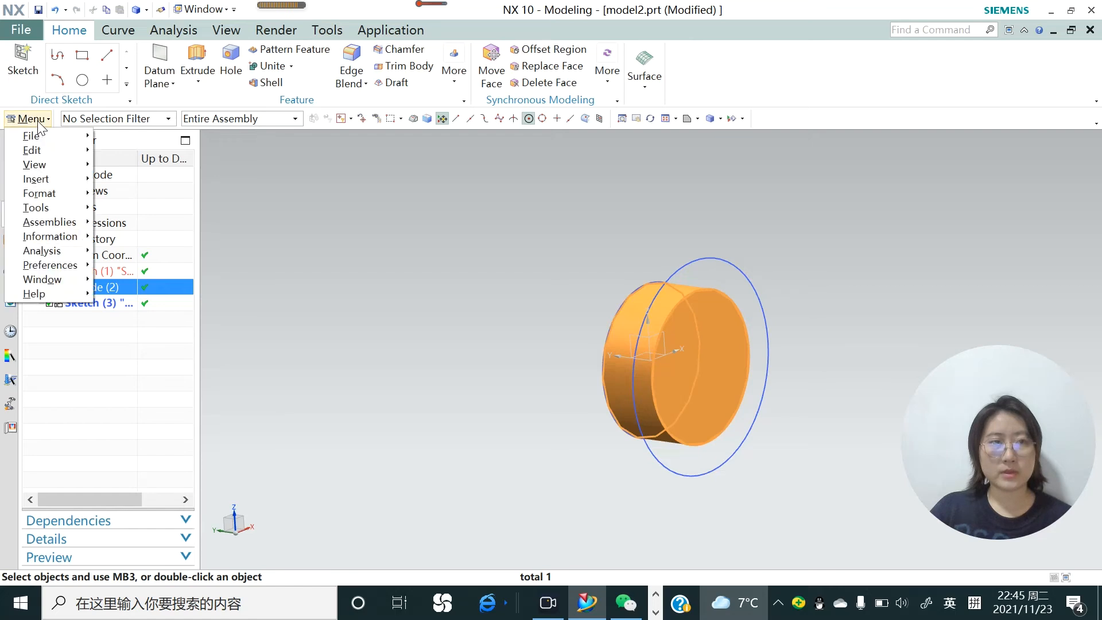
{"action": "mouse_move", "coordinate": [53, 193]}
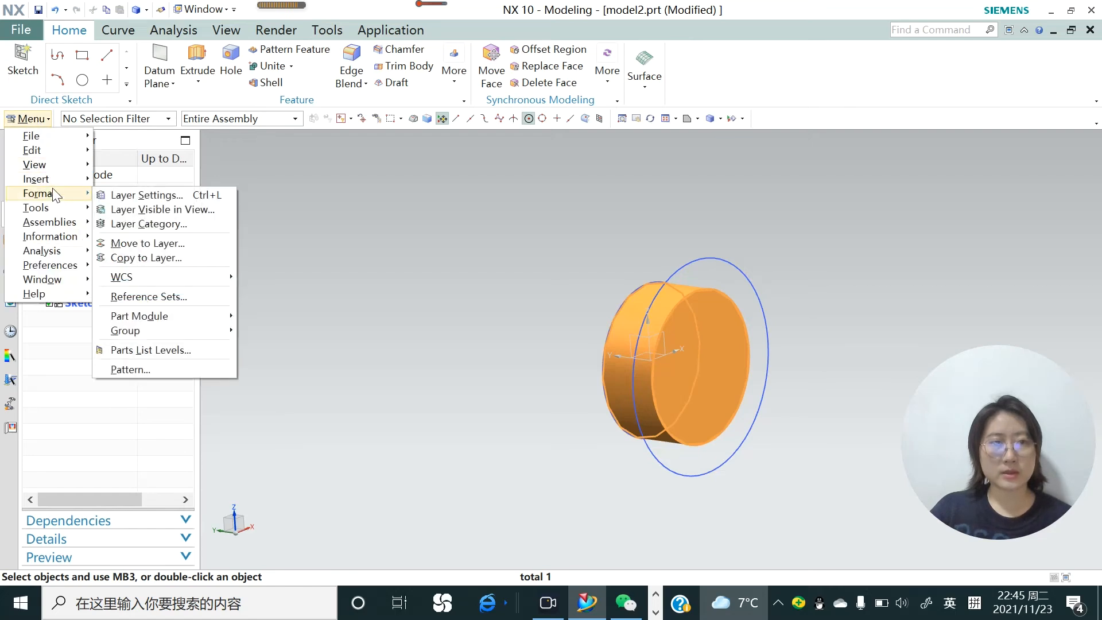
{"action": "mouse_move", "coordinate": [54, 265]}
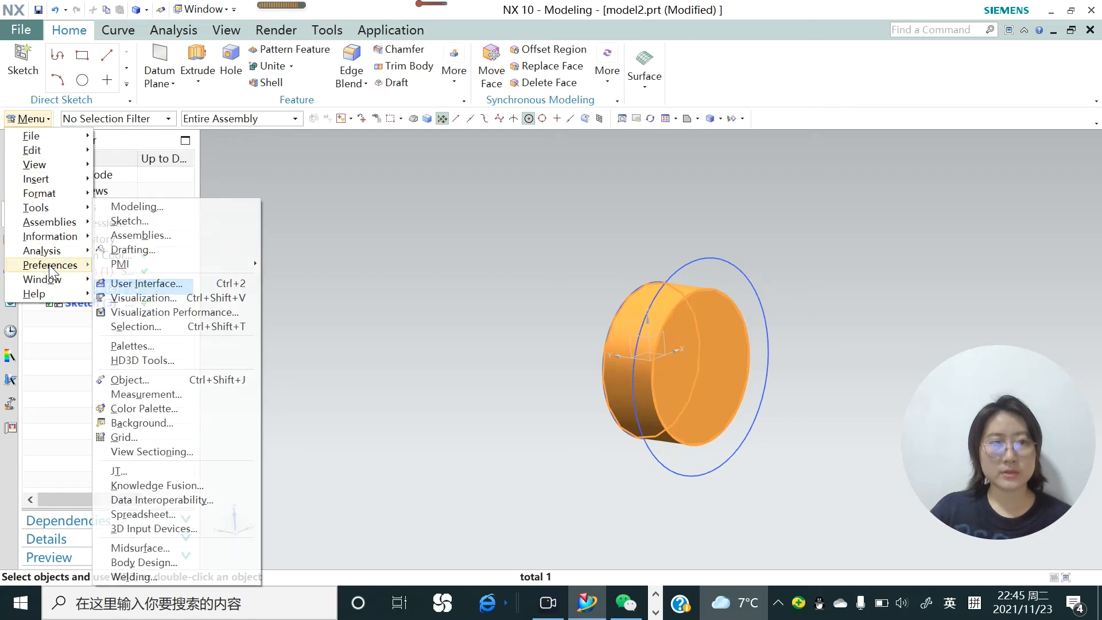
{"action": "left_click", "coordinate": [139, 283]}
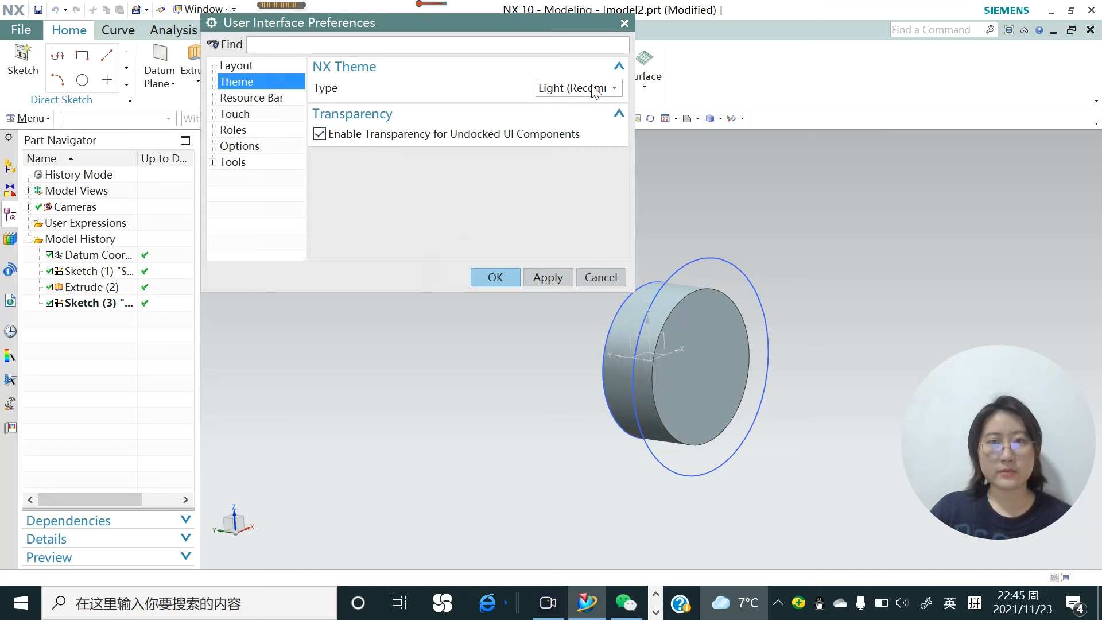
{"action": "left_click", "coordinate": [615, 88]}
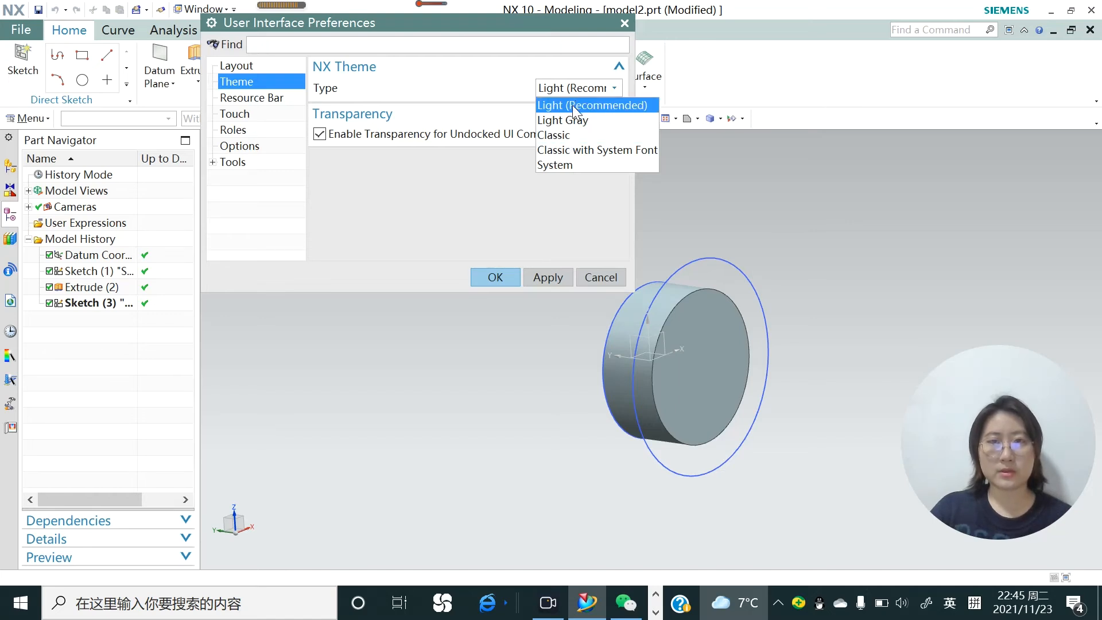
{"action": "left_click", "coordinate": [501, 277]}
{"action": "left_click", "coordinate": [501, 277]}
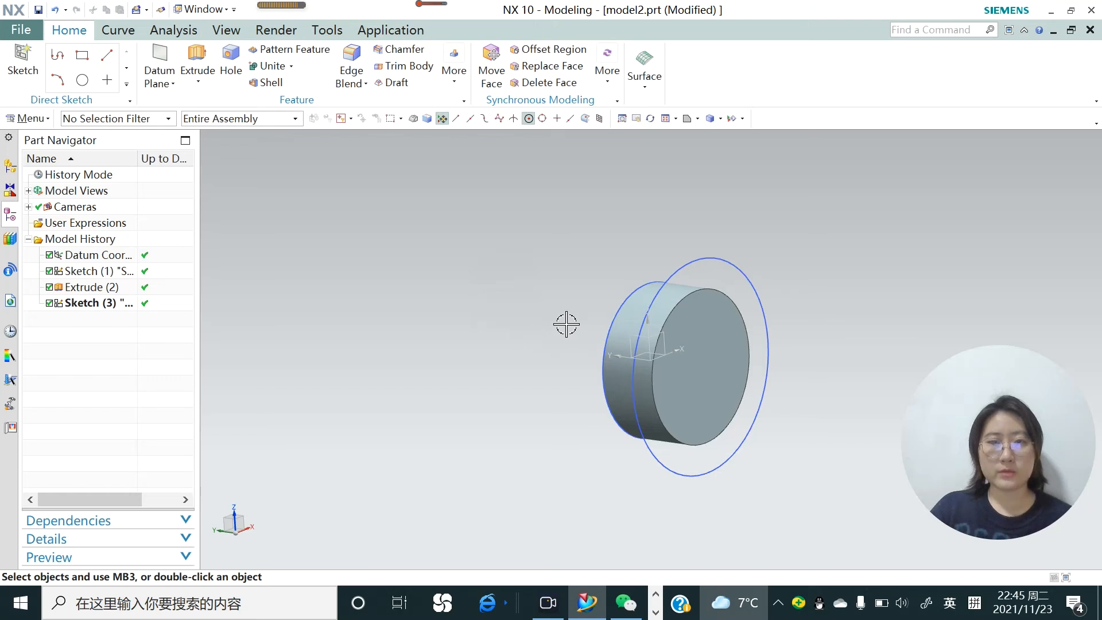
Zoom the view in and out around the cylinder and rotate it slightly
{"action": "scroll", "coordinate": [567, 324], "scroll_direction": "up", "scroll_amount": 2}
{"action": "scroll", "coordinate": [567, 325], "scroll_direction": "down", "scroll_amount": 4}
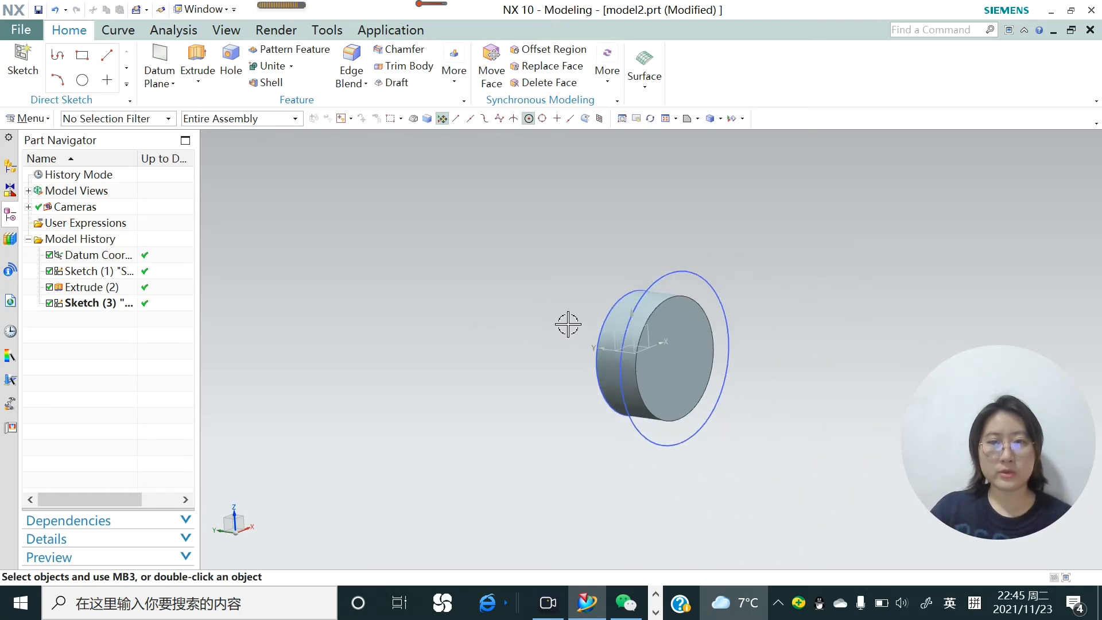
{"action": "scroll", "coordinate": [720, 340], "scroll_direction": "up", "scroll_amount": 1}
{"action": "scroll", "coordinate": [597, 338], "scroll_direction": "up", "scroll_amount": 3}
{"action": "scroll", "coordinate": [563, 336], "scroll_direction": "down", "scroll_amount": 3}
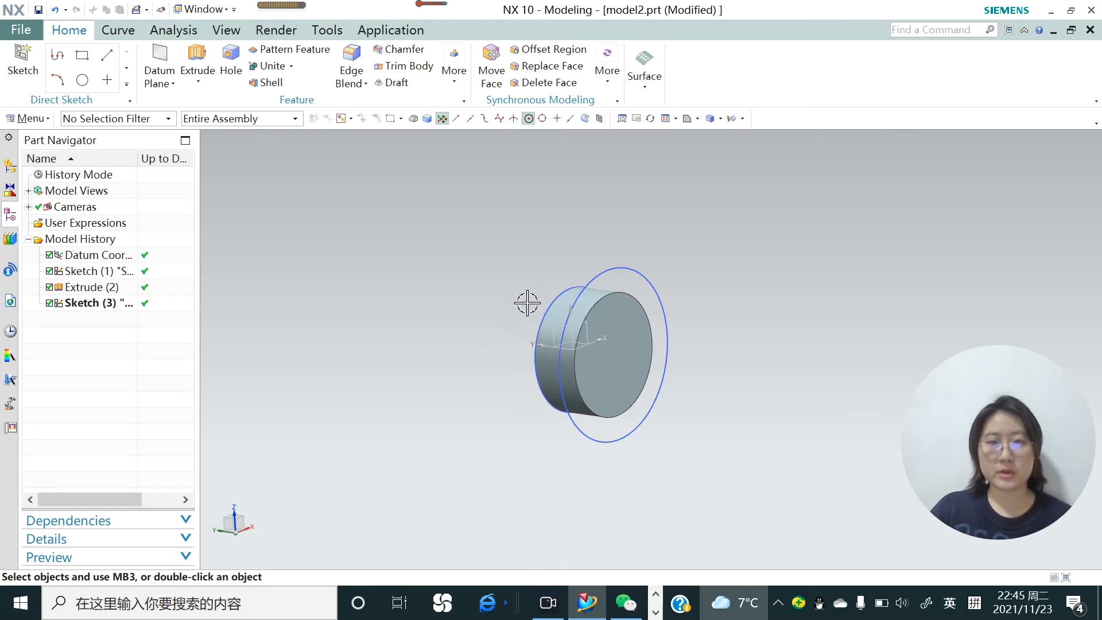
{"action": "middle_click_drag", "start_coordinate": [524, 301], "coordinate": [544, 236]}
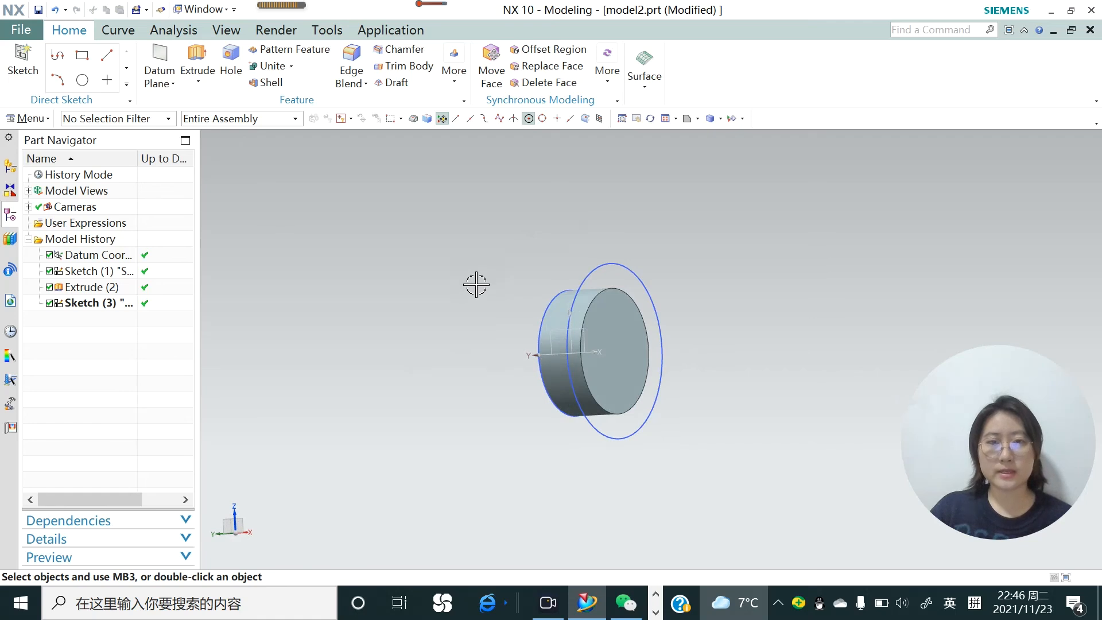
{"action": "right_click", "coordinate": [395, 250]}
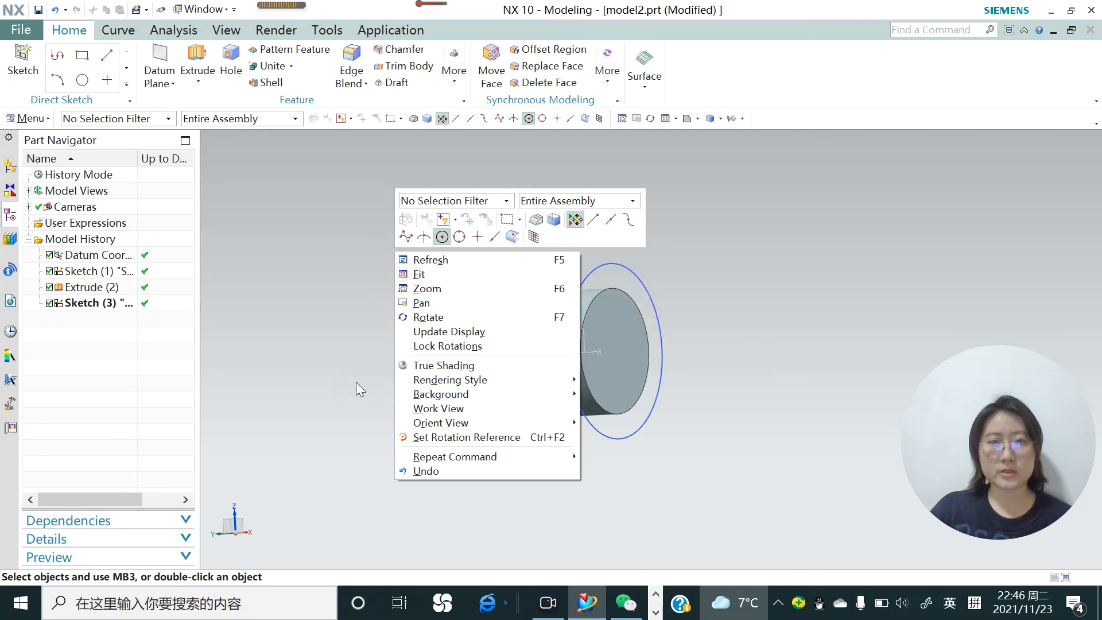
{"action": "left_click", "coordinate": [334, 372]}
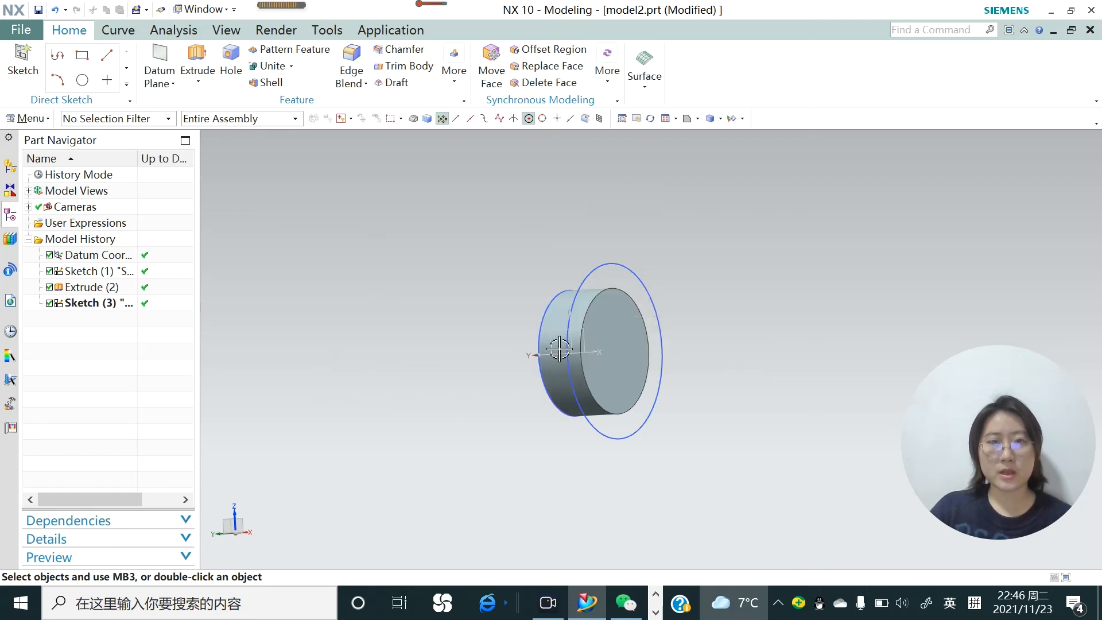
{"action": "right_click", "coordinate": [613, 323]}
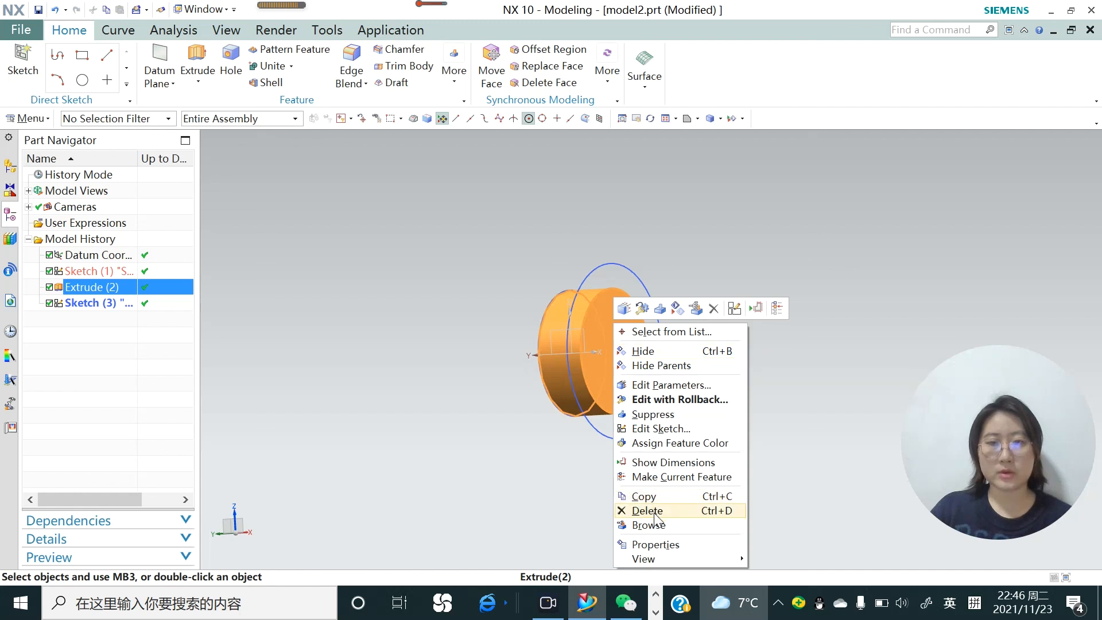
{"action": "left_click", "coordinate": [504, 336]}
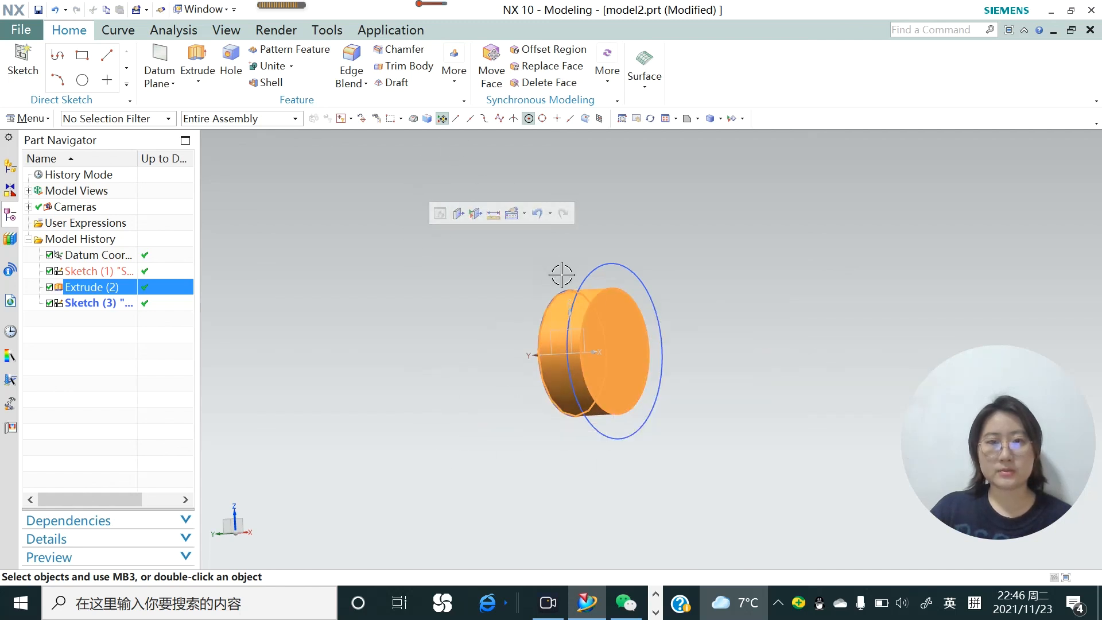
Edit the cylinder's extrusion and set its end distance to 25 mm
{"action": "double_click", "coordinate": [601, 333]}
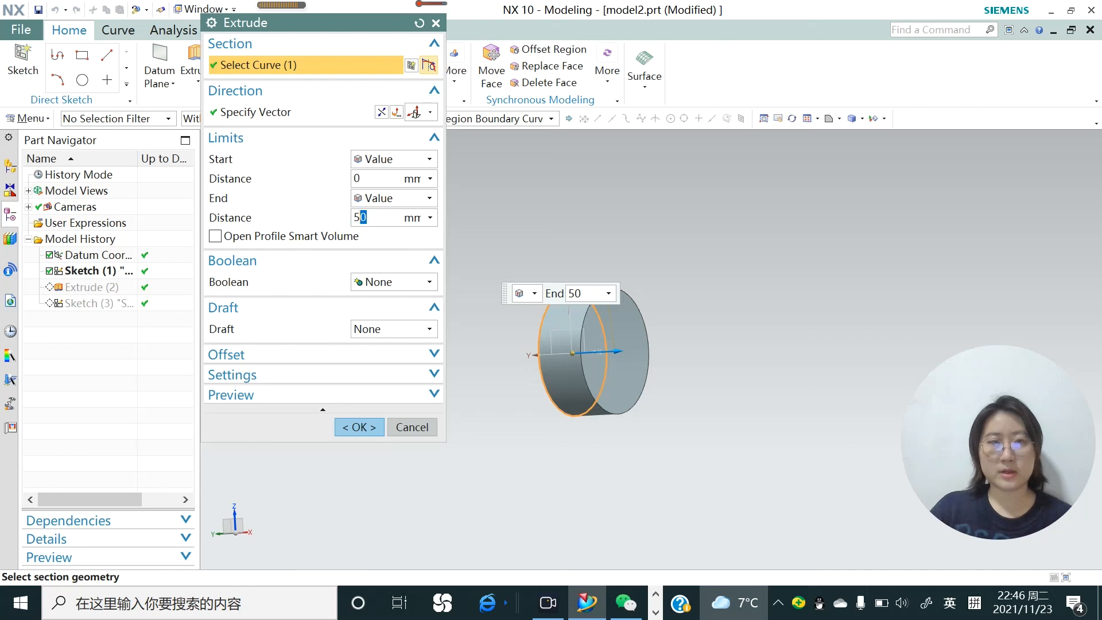
{"action": "type", "text": "25"}
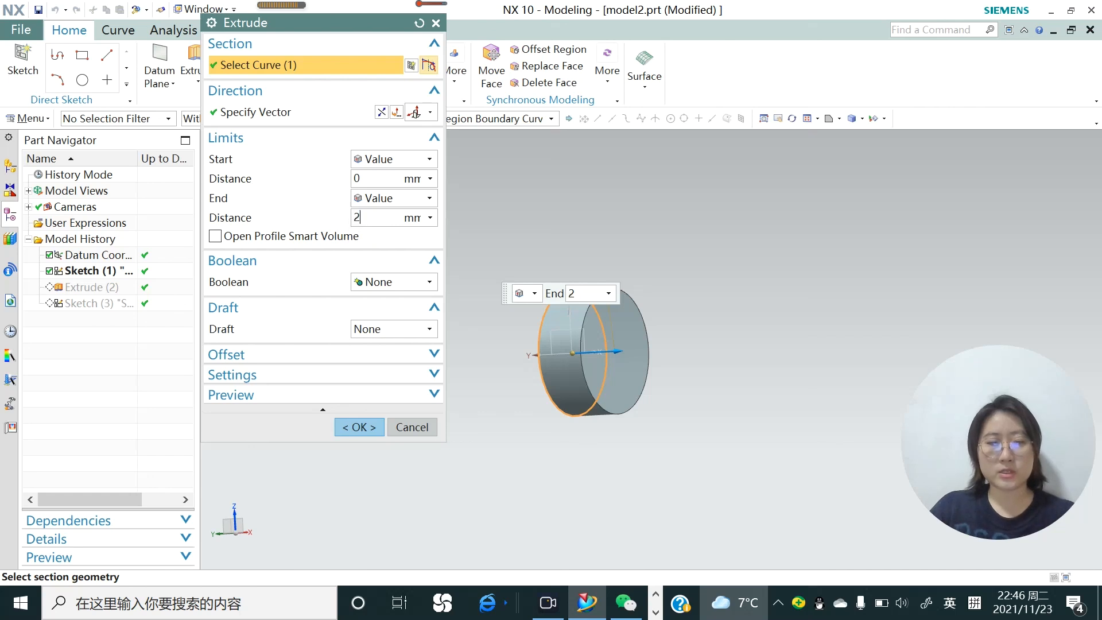
{"action": "left_click", "coordinate": [359, 428]}
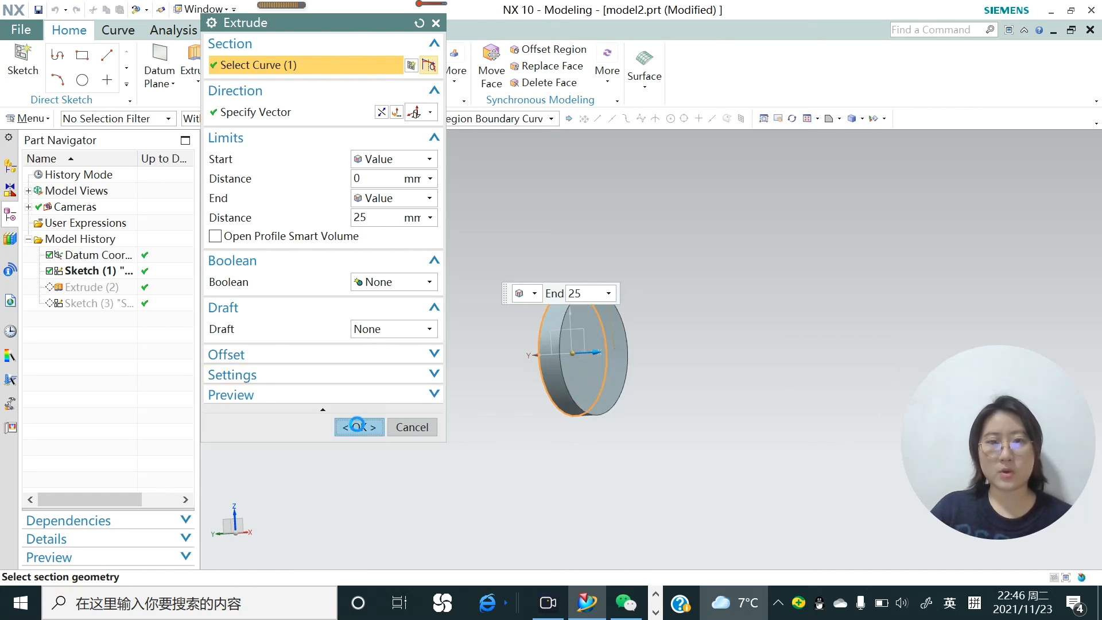